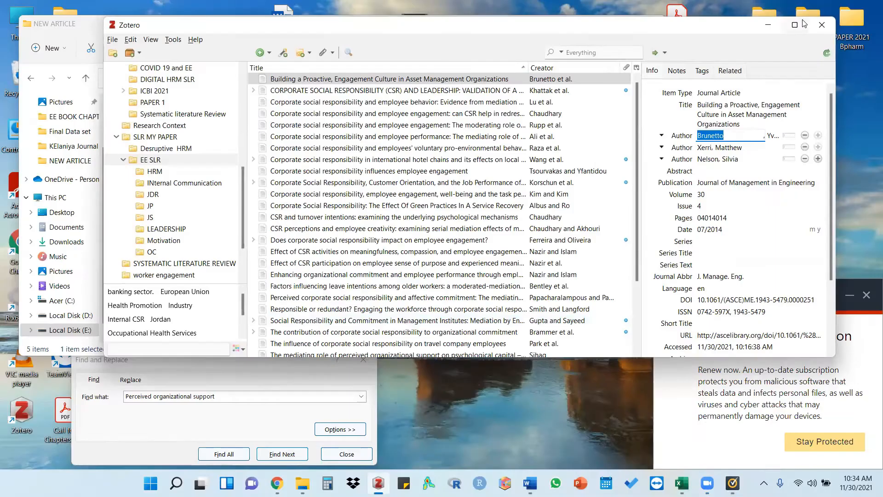
Maximize the Zotero window and widen the collections pane so the full collection names fit.
{"action": "key", "text": "super+Up"}
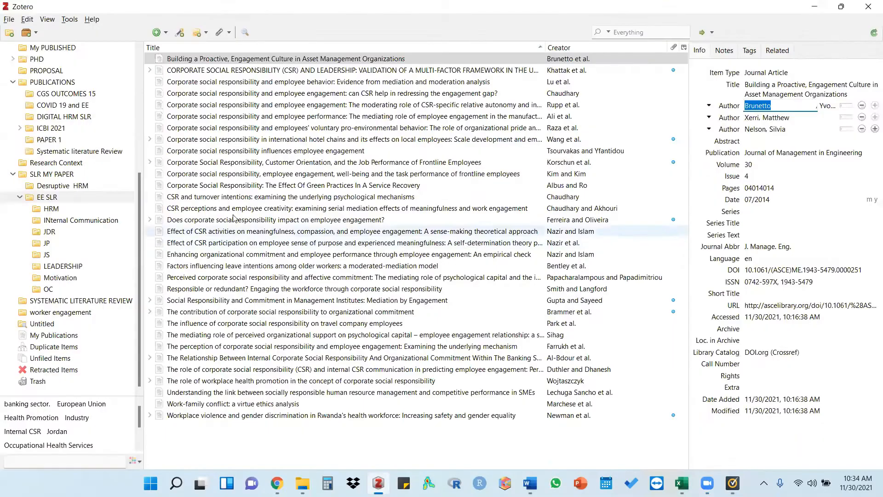
{"action": "left_click_drag", "start_coordinate": [141, 129], "coordinate": [250, 131]}
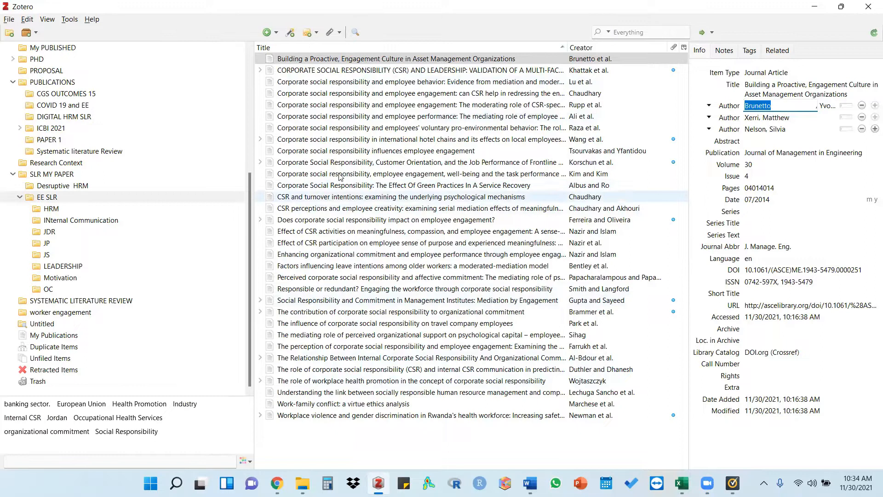
Look through the contents of My Library and its first collections, ending with DIGITAL HRM.
{"action": "scroll", "coordinate": [193, 184], "scroll_direction": "up", "scroll_amount": 6}
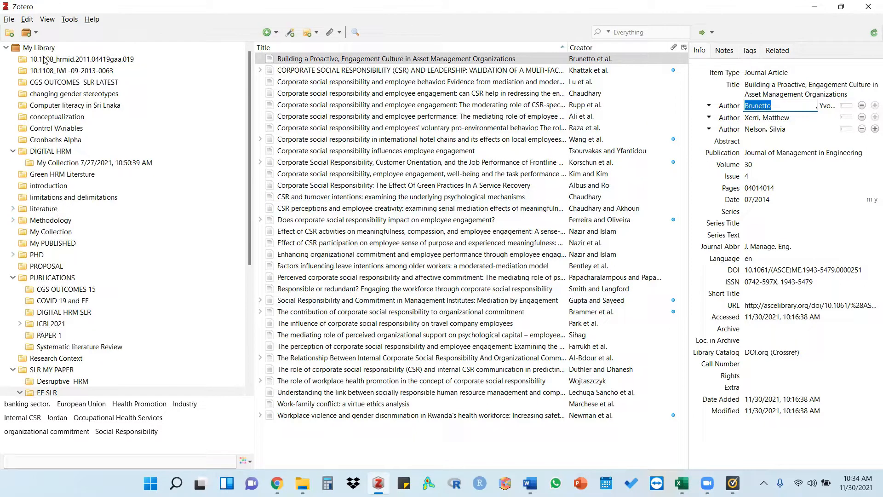
{"action": "left_click", "coordinate": [29, 49]}
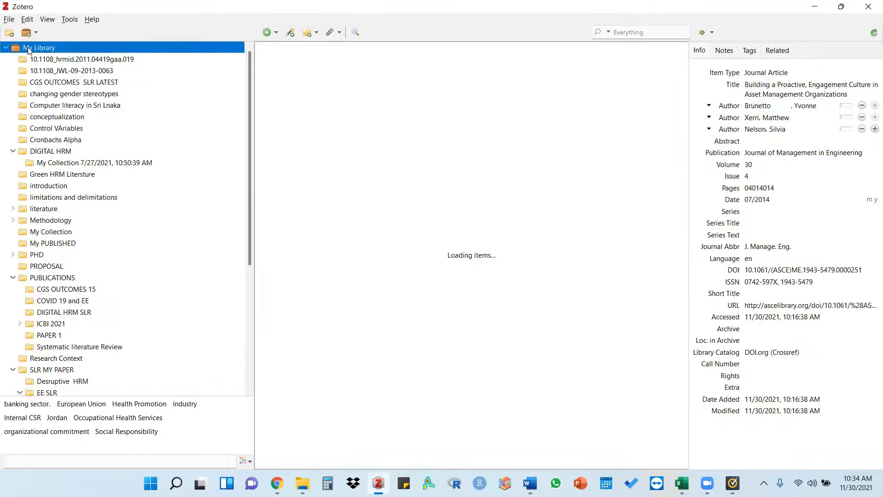
{"action": "left_click", "coordinate": [45, 60]}
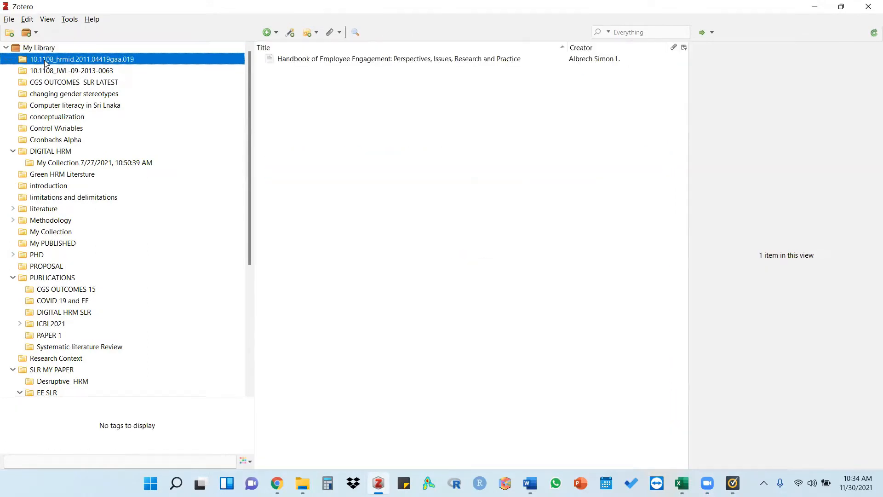
{"action": "left_click", "coordinate": [57, 71]}
{"action": "left_click", "coordinate": [55, 83]}
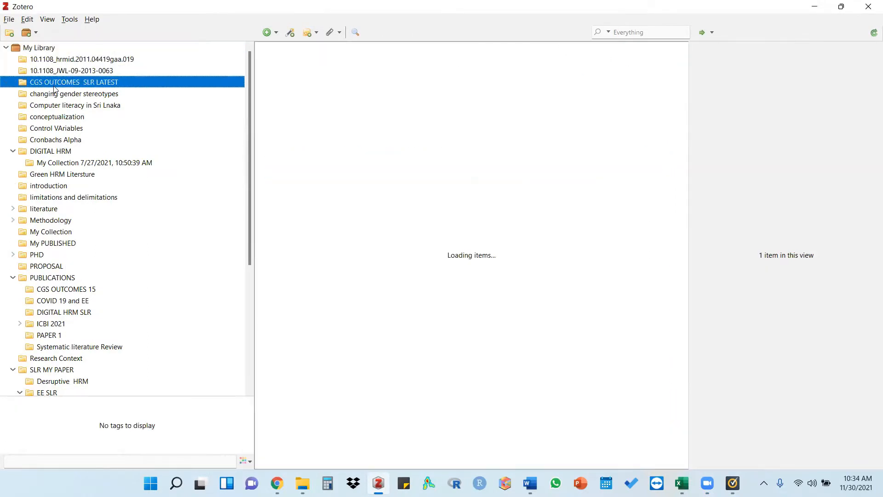
{"action": "left_click", "coordinate": [55, 95]}
{"action": "left_click", "coordinate": [56, 109]}
{"action": "left_click", "coordinate": [56, 118]}
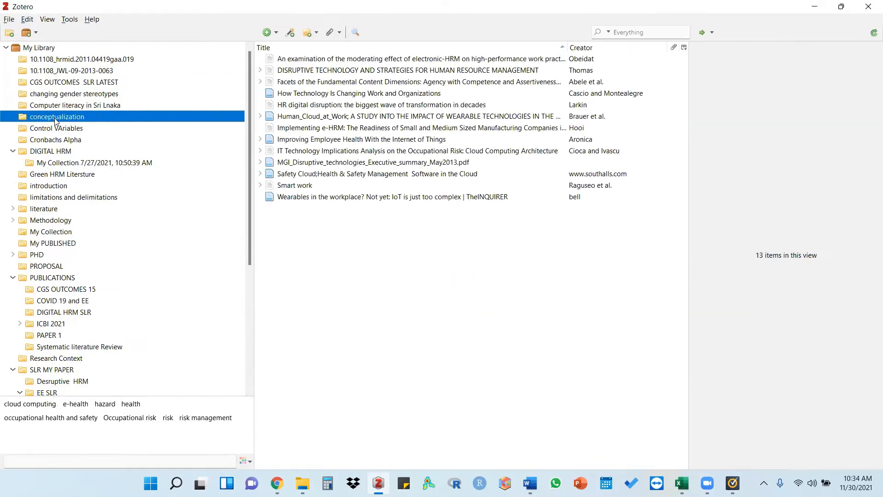
{"action": "left_click", "coordinate": [56, 129]}
{"action": "left_click", "coordinate": [52, 141]}
{"action": "left_click", "coordinate": [50, 152]}
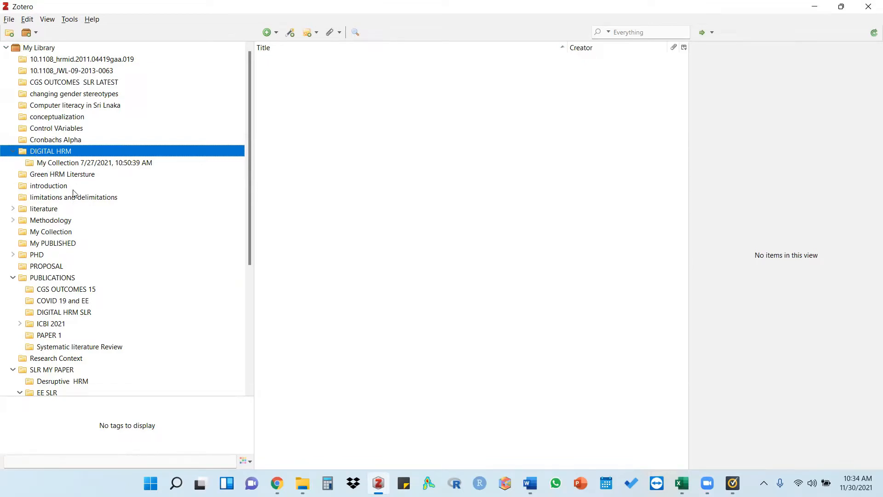
View the items in the literature, worker engagement and Untitled collections.
{"action": "mouse_move", "coordinate": [46, 211]}
{"action": "left_mouse_down"}
{"action": "mouse_move", "coordinate": [41, 184]}
{"action": "mouse_move", "coordinate": [65, 201]}
{"action": "mouse_move", "coordinate": [62, 91]}
{"action": "mouse_move", "coordinate": [44, 209]}
{"action": "left_mouse_up"}
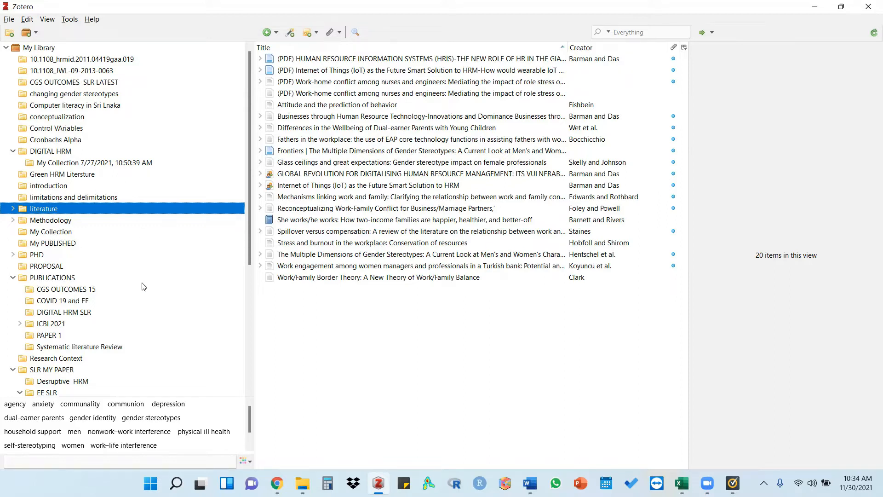
{"action": "scroll", "coordinate": [117, 333], "scroll_direction": "down", "scroll_amount": 6}
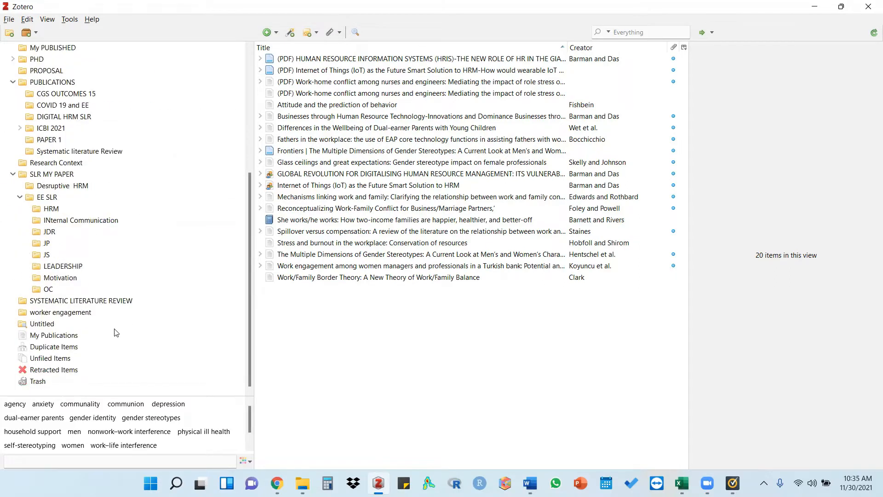
{"action": "left_click", "coordinate": [54, 316]}
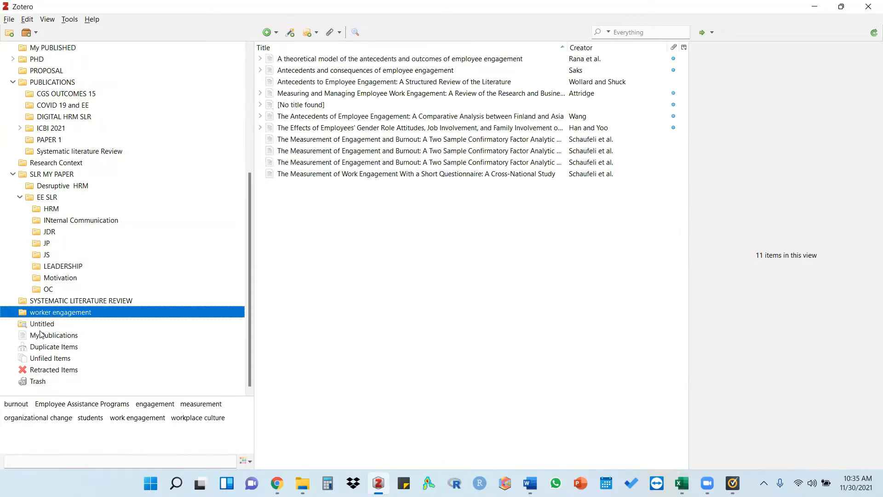
{"action": "left_click", "coordinate": [41, 325]}
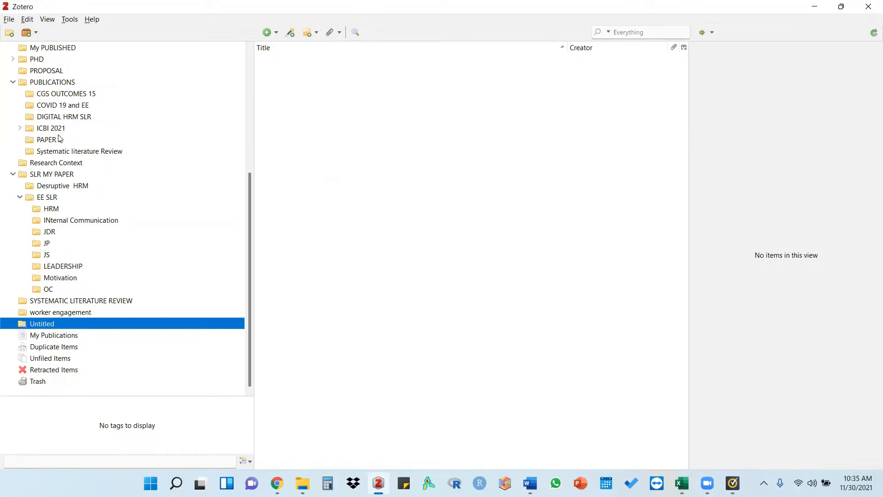
Create a new collection named with the person's first name followed by TEST.
{"action": "left_click", "coordinate": [9, 33]}
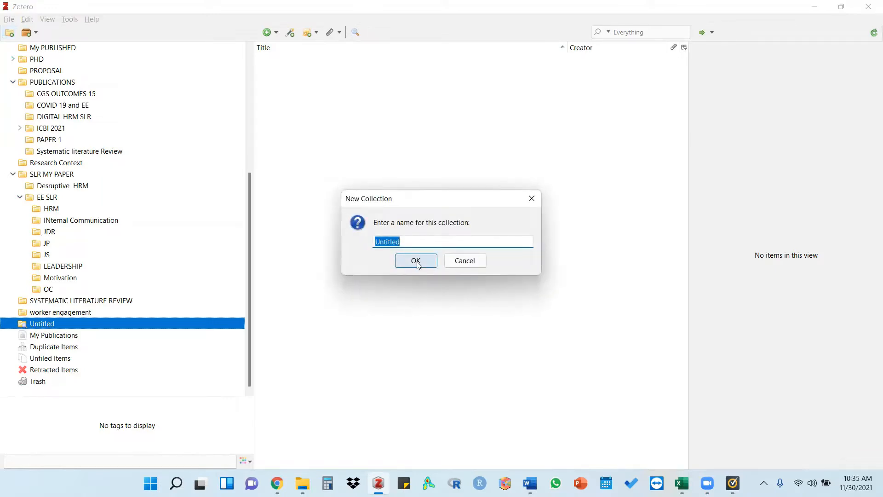
{"action": "type", "text": "WARUNI TEST"}
{"action": "left_click", "coordinate": [416, 260]}
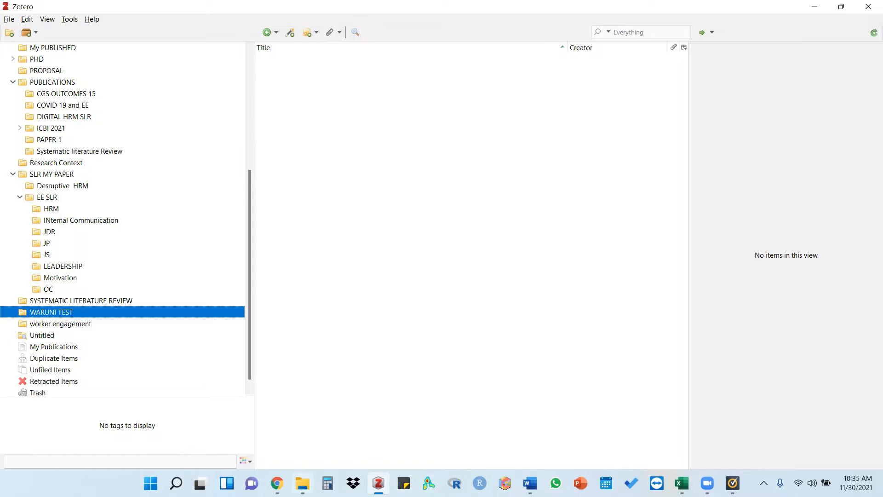
Switch to Acrobat and go to the start of the References list in JHASS-07-2021-0131.R4_Proof_hi.pdf.
{"action": "left_click", "coordinate": [277, 483]}
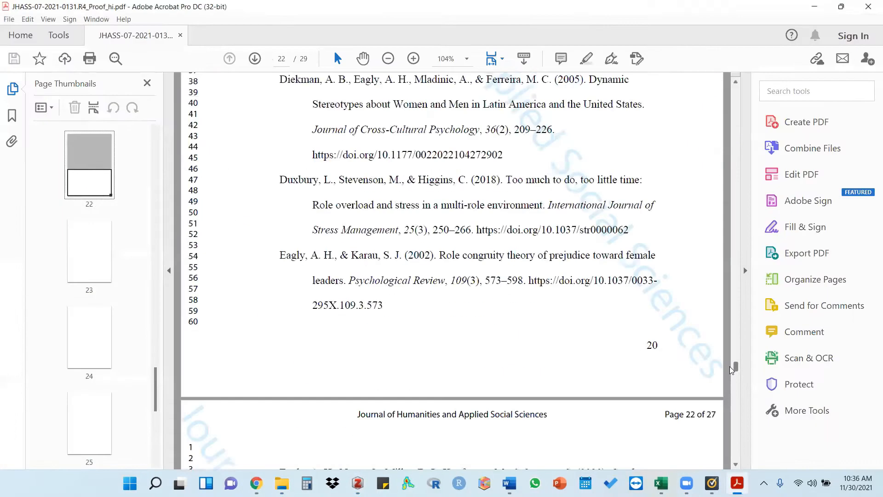
{"action": "scroll", "coordinate": [732, 360], "scroll_direction": "up", "scroll_amount": 10}
{"action": "left_click_drag", "start_coordinate": [733, 360], "coordinate": [744, 311]}
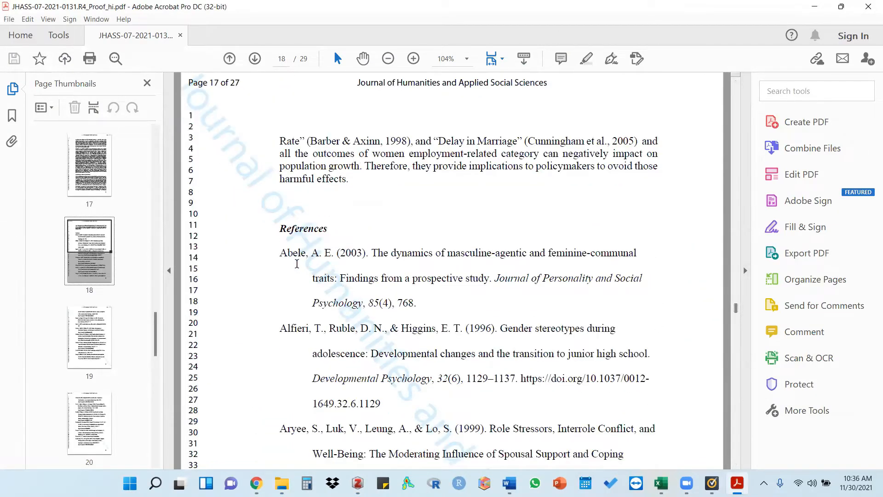
{"action": "left_click_drag", "start_coordinate": [276, 250], "coordinate": [365, 268]}
{"action": "left_click", "coordinate": [422, 301]}
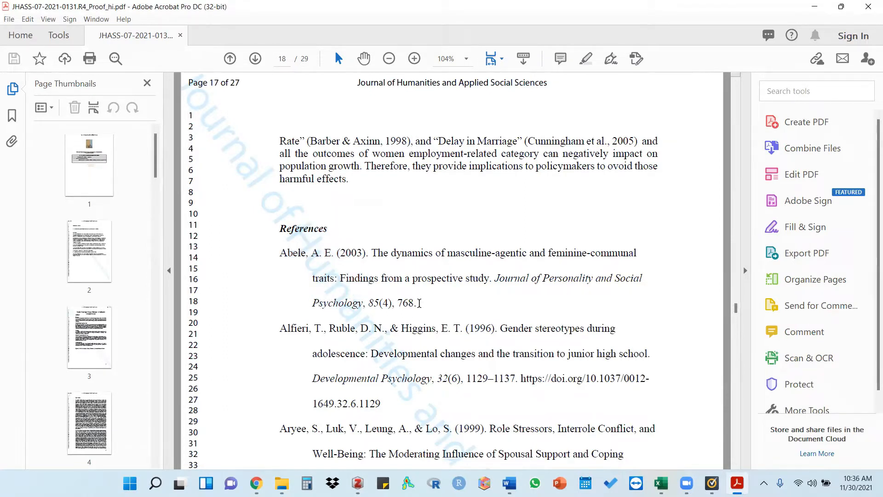
{"action": "left_click_drag", "start_coordinate": [419, 303], "coordinate": [319, 265]}
{"action": "left_click", "coordinate": [484, 294]}
Copy the full 1996 reference on gender stereotypes during adolescence from the References list.
{"action": "left_click_drag", "start_coordinate": [382, 403], "coordinate": [296, 347]}
{"action": "left_click", "coordinate": [388, 406]}
{"action": "left_click_drag", "start_coordinate": [385, 404], "coordinate": [294, 334]}
{"action": "key", "text": "ctrl+c"}
{"action": "left_click", "coordinate": [385, 403]}
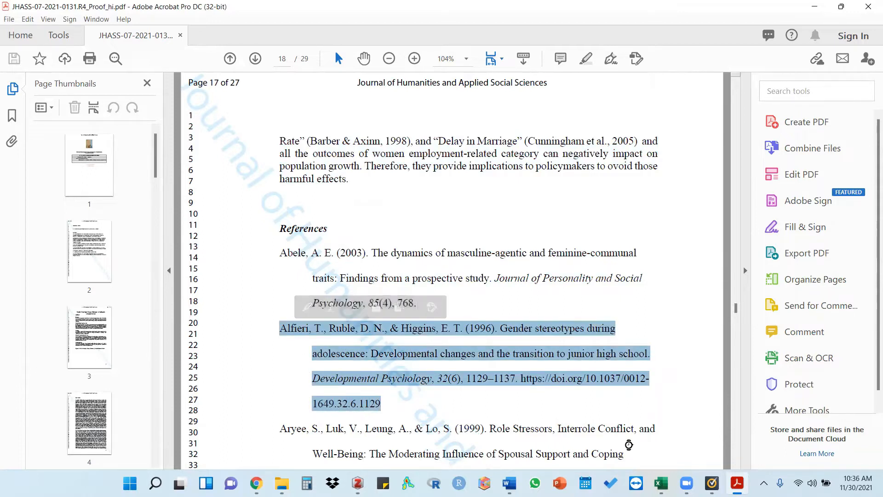
Switch to Chrome and search Google for the copied reference in a new tab.
{"action": "left_click", "coordinate": [256, 483]}
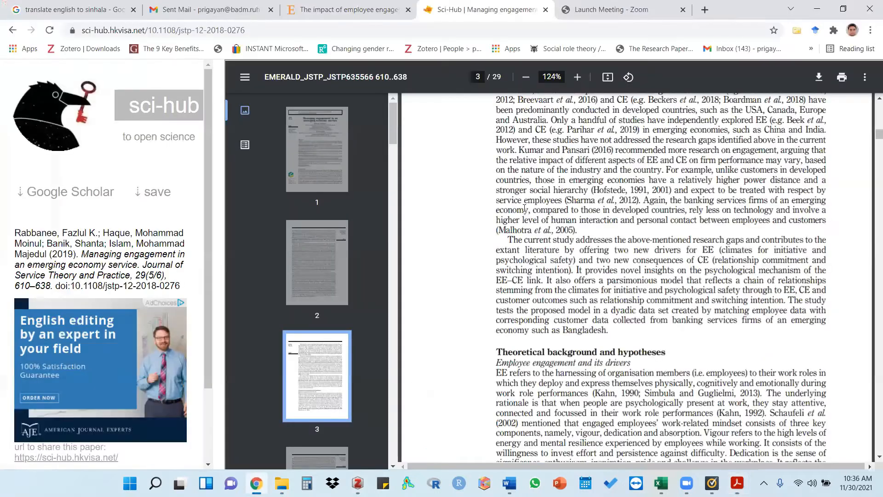
{"action": "key", "text": "ctrl+t"}
{"action": "key", "text": "ctrl+v"}
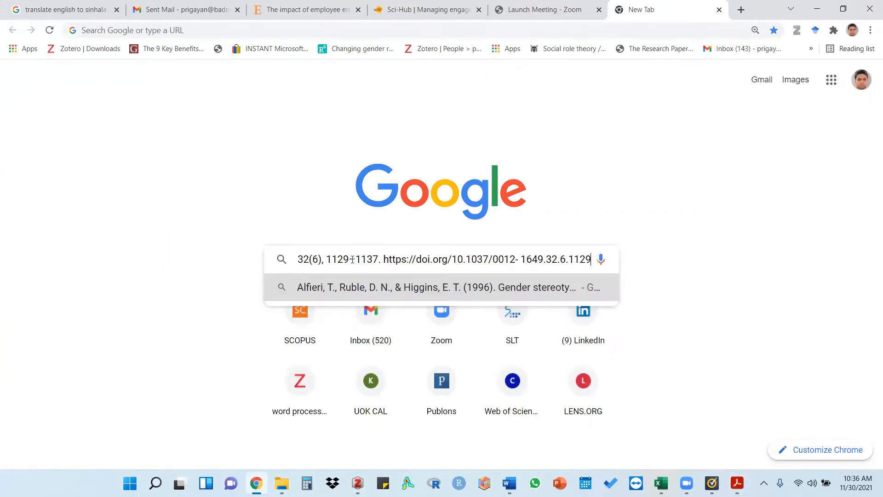
{"action": "key", "text": "Return"}
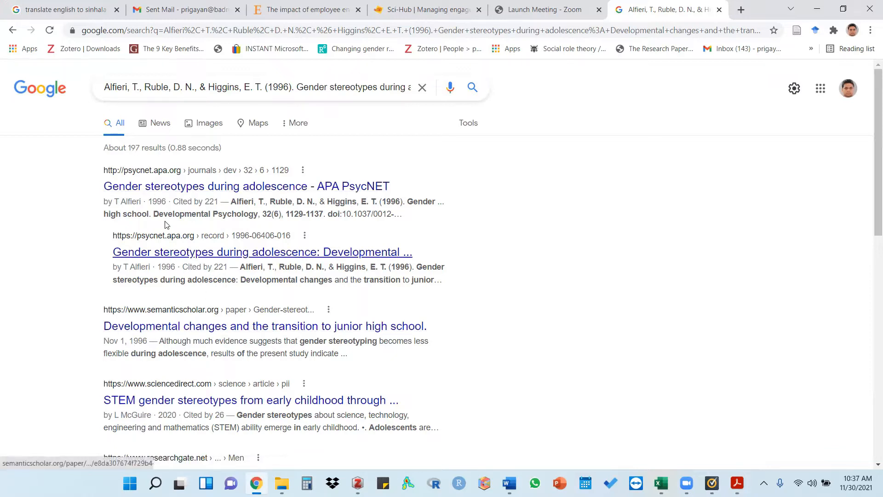
Open the "Gender stereotypes during adolescence - APA PsycNET" result, look over the article page and abstract, and return to the search results.
{"action": "left_click", "coordinate": [187, 189]}
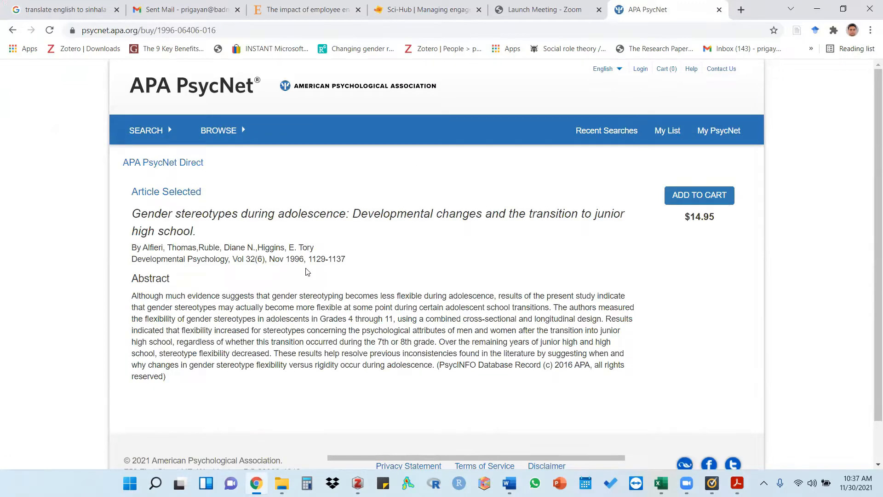
{"action": "scroll", "coordinate": [307, 272], "scroll_direction": "down", "scroll_amount": 1}
{"action": "scroll", "coordinate": [345, 363], "scroll_direction": "up", "scroll_amount": 1}
{"action": "scroll", "coordinate": [504, 304], "scroll_direction": "down", "scroll_amount": 1}
{"action": "scroll", "coordinate": [256, 282], "scroll_direction": "up", "scroll_amount": 1}
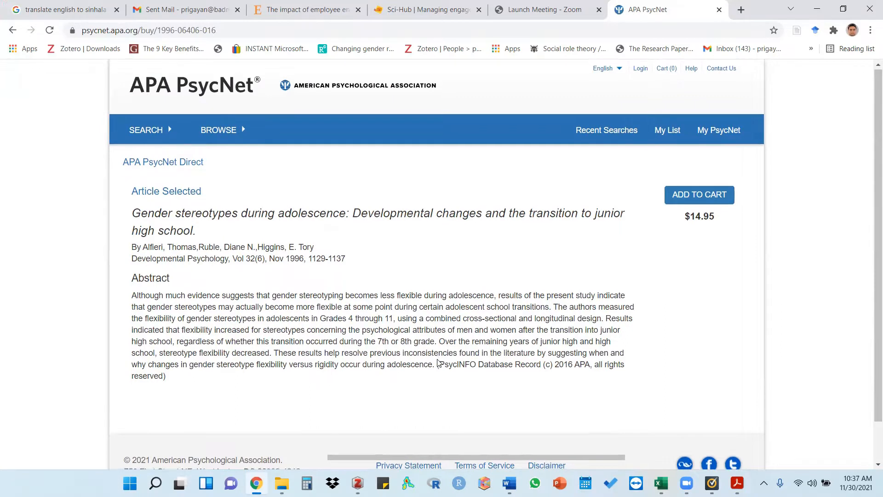
{"action": "scroll", "coordinate": [438, 363], "scroll_direction": "down", "scroll_amount": 1}
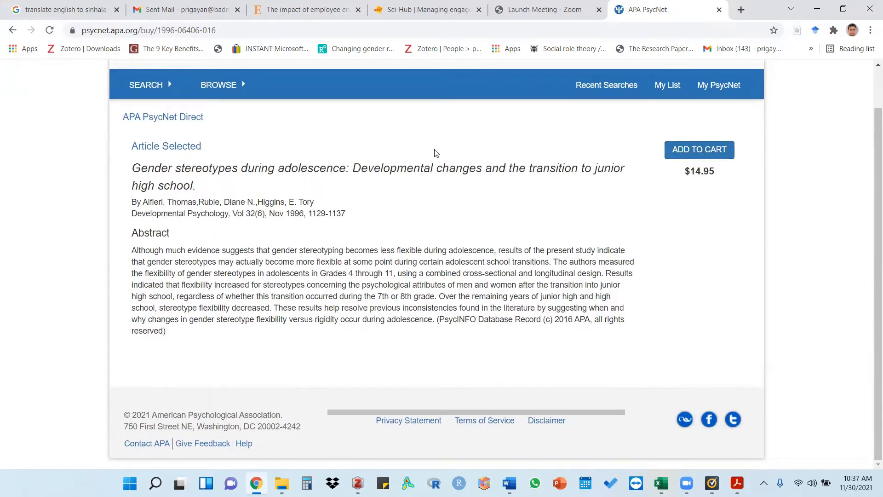
{"action": "left_click", "coordinate": [15, 35]}
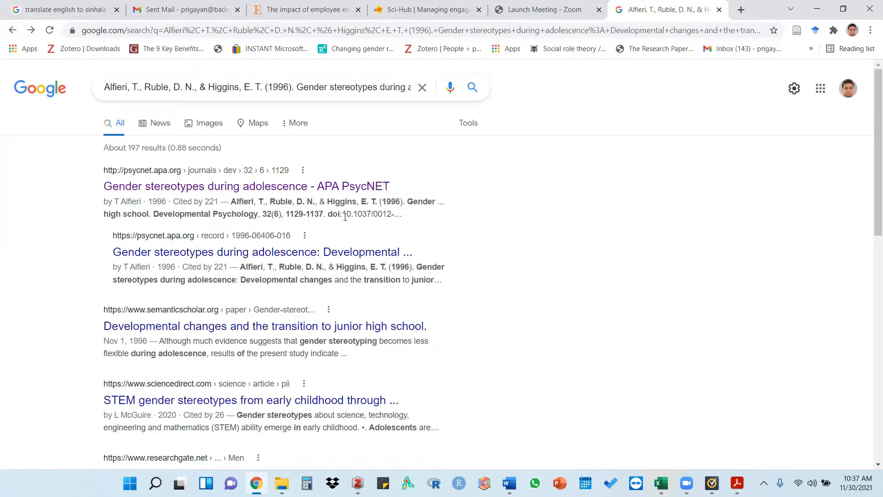
Open the indented APA PsycNet result for the article, save it to the new TEST collection with the Zotero connector, and check it in Zotero.
{"action": "left_click", "coordinate": [363, 251]}
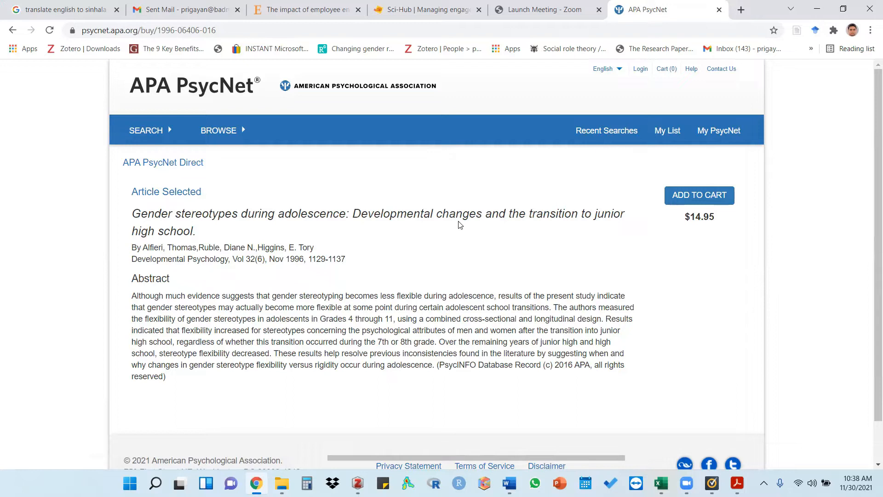
{"action": "left_click", "coordinate": [797, 35]}
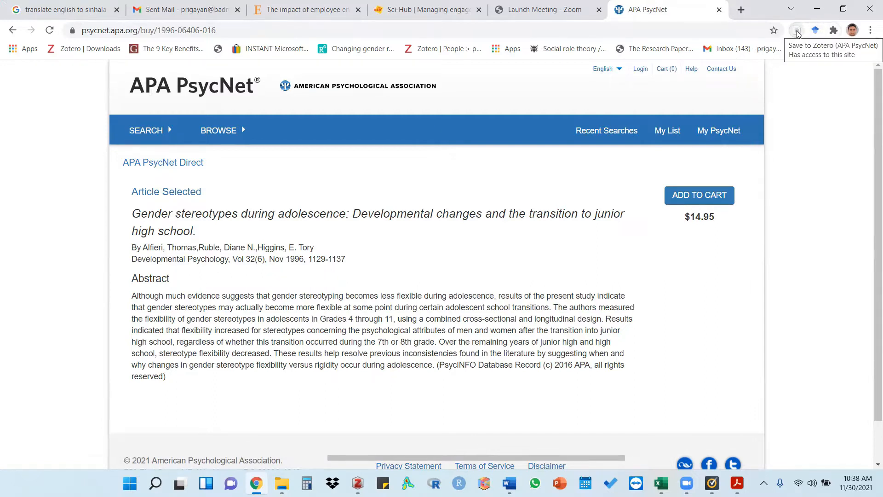
{"action": "left_click", "coordinate": [796, 32]}
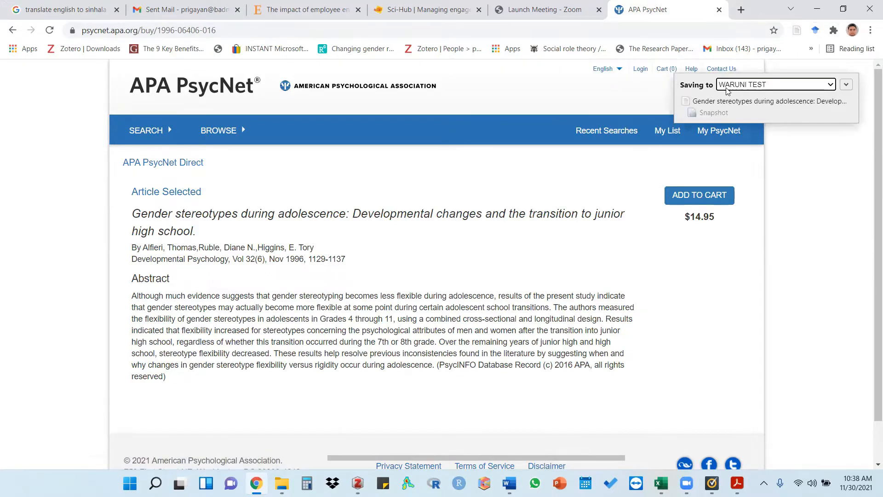
{"action": "left_click", "coordinate": [357, 482]}
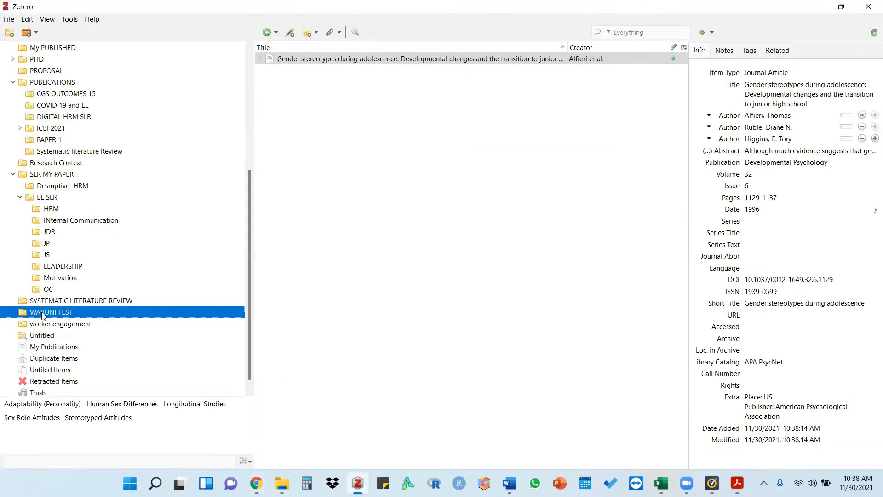
{"action": "left_click", "coordinate": [815, 8]}
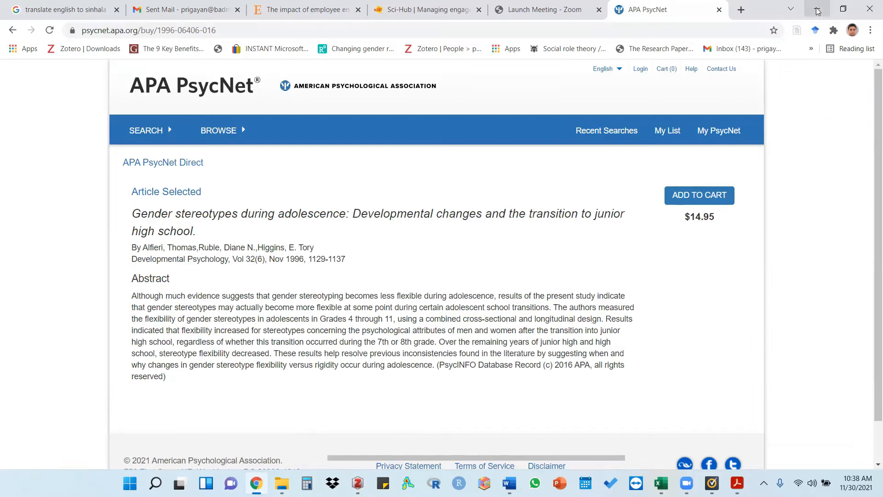
Review the connector's target collections, pick the same TEST collection, and view the saved article in Zotero again.
{"action": "left_click", "coordinate": [796, 31]}
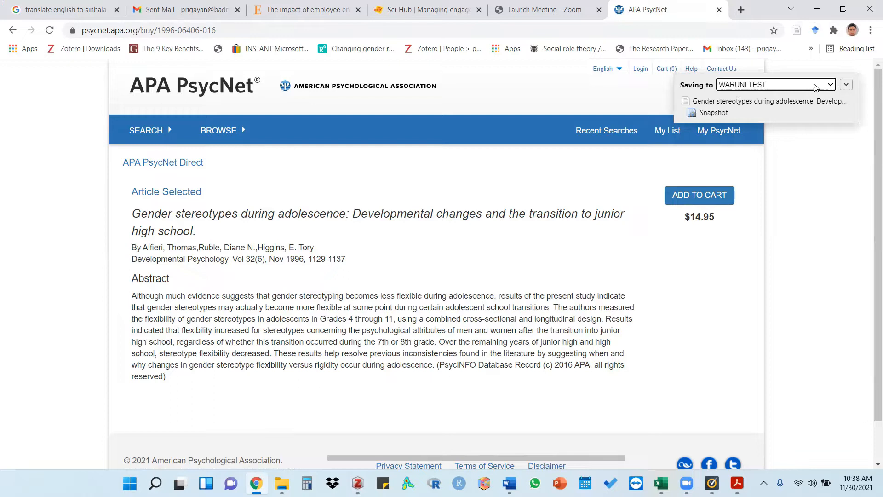
{"action": "left_click", "coordinate": [830, 85]}
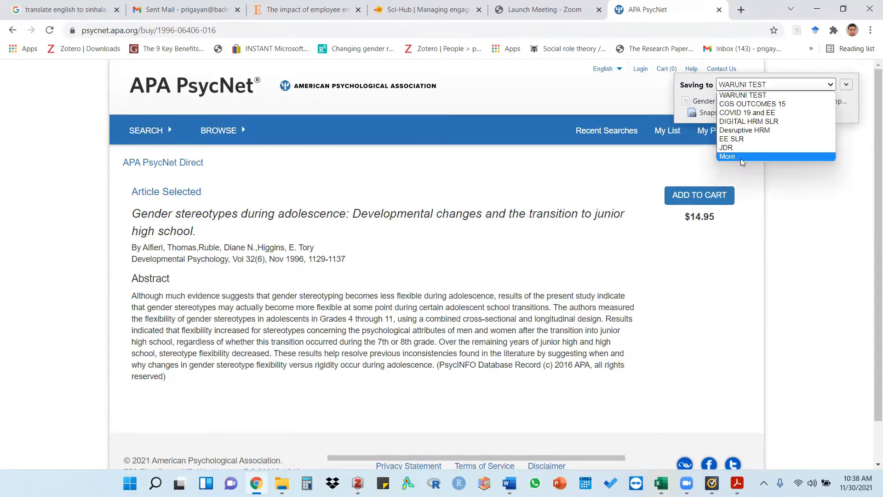
{"action": "left_click", "coordinate": [736, 94]}
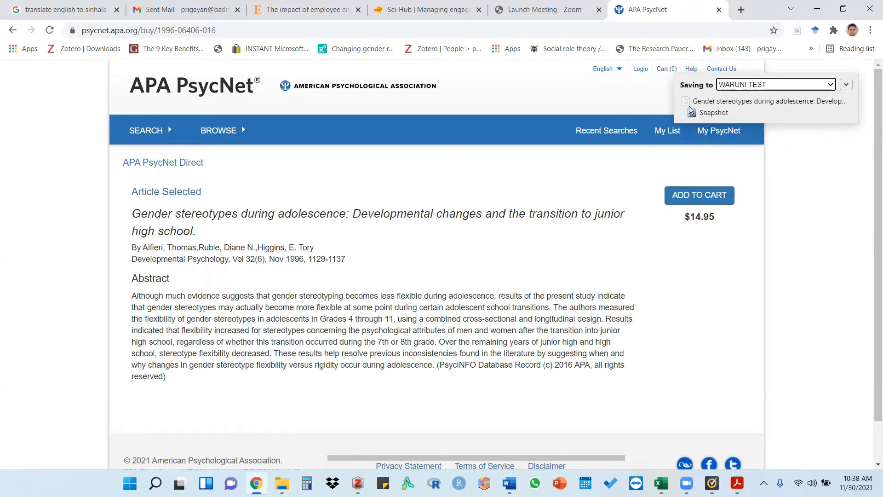
{"action": "left_click", "coordinate": [358, 483]}
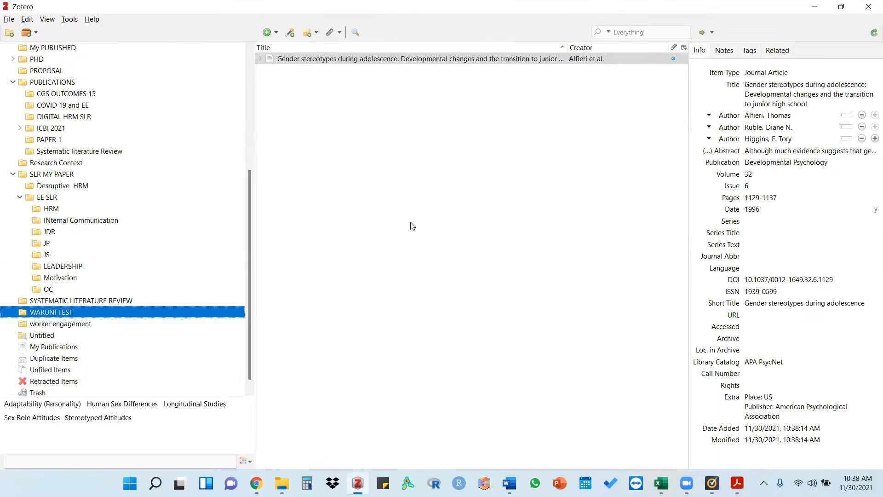
{"action": "left_click", "coordinate": [814, 7]}
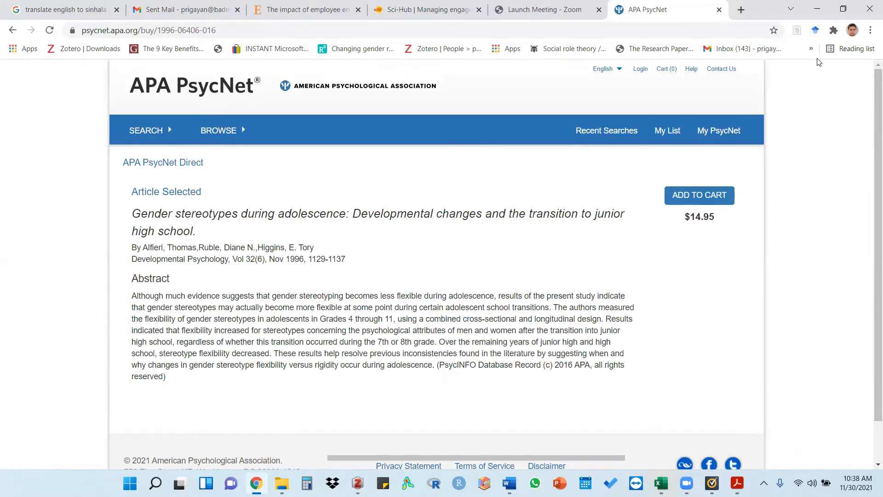
Bring up the Zotero connector for the APA PsycNet article again, confirm the TEST collection as its target, and return to Zotero.
{"action": "left_click", "coordinate": [797, 31]}
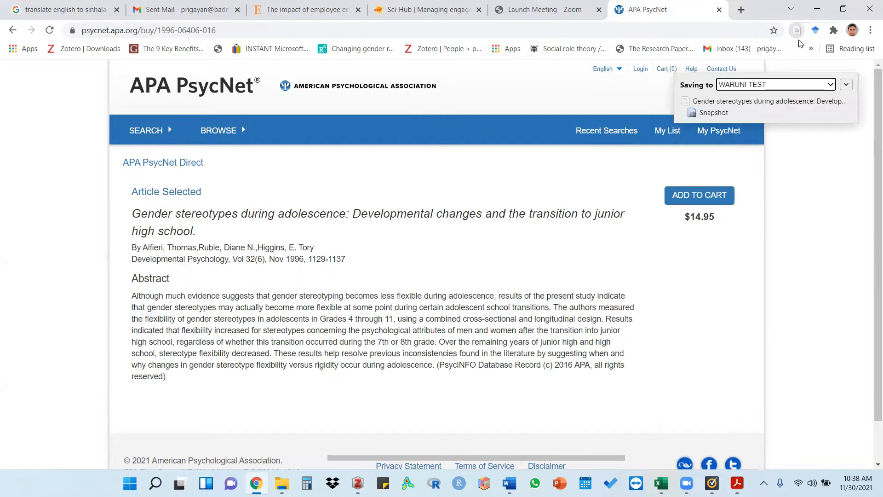
{"action": "left_click", "coordinate": [847, 85]}
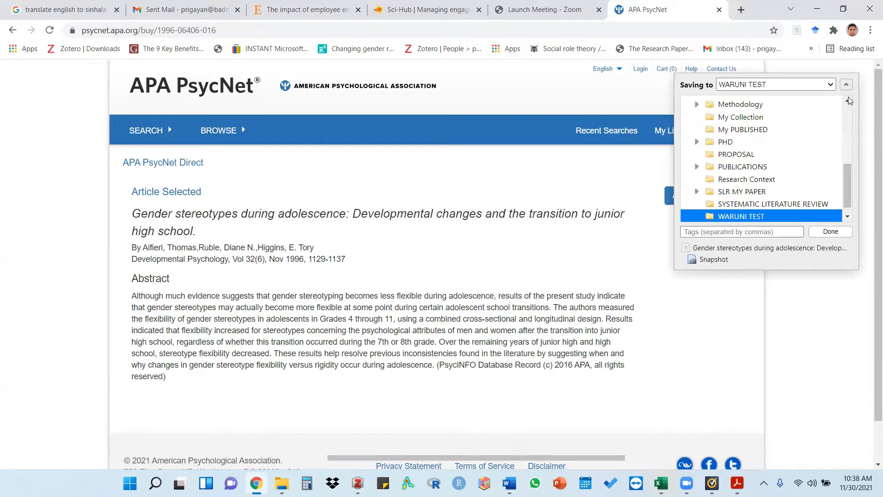
{"action": "left_click", "coordinate": [830, 231]}
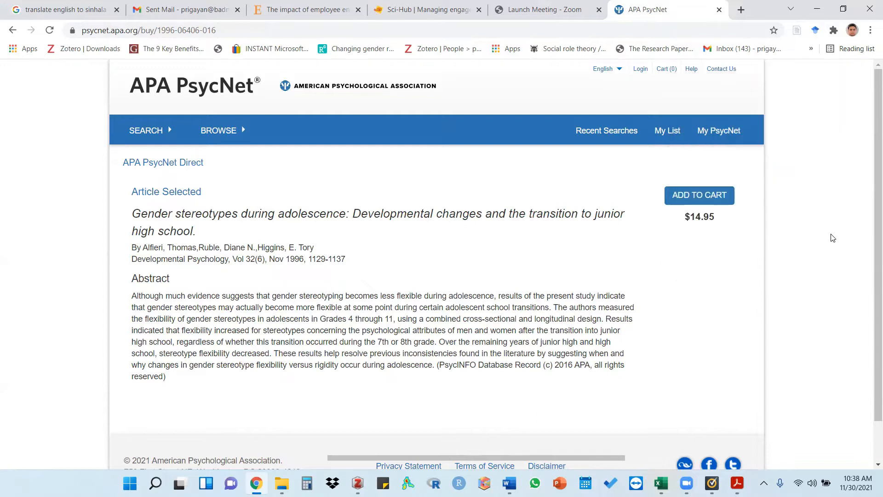
{"action": "left_click", "coordinate": [359, 481]}
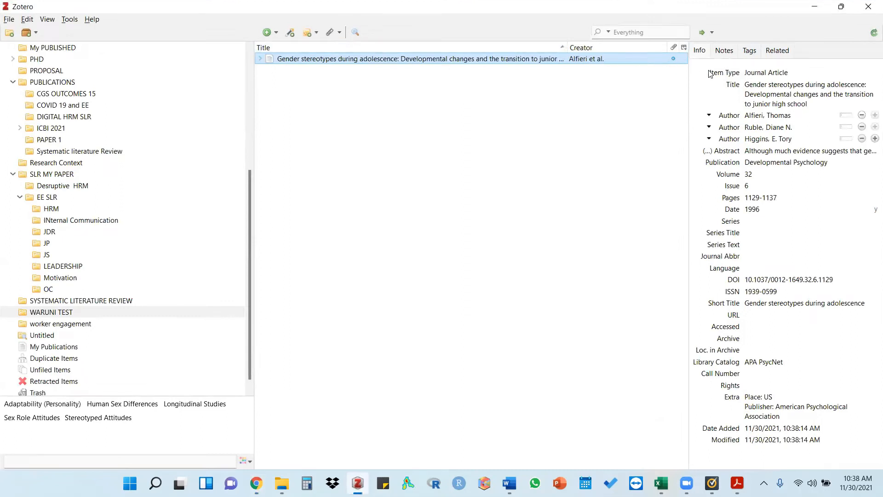
Copy the saved article's DOI 10.1037/0012-1649.32.6.1129 and use it to add the item to the TEST collection by identifier.
{"action": "left_click", "coordinate": [804, 303]}
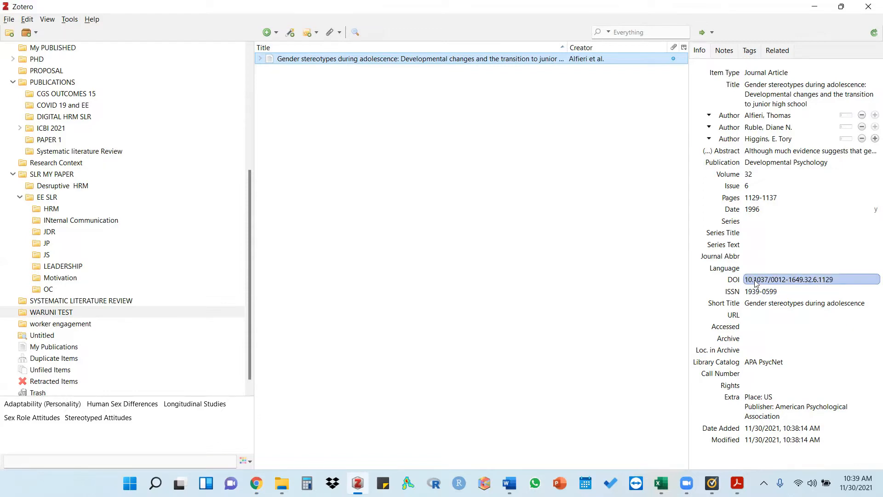
{"action": "left_click", "coordinate": [845, 277]}
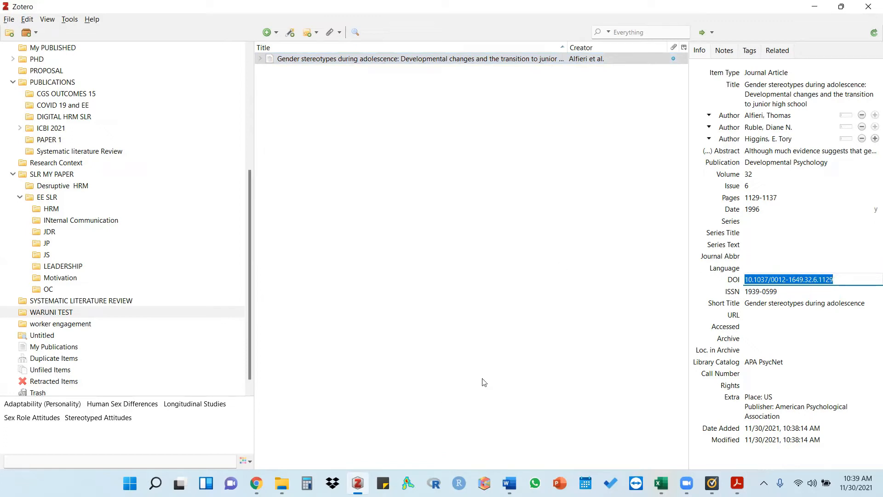
{"action": "left_click", "coordinate": [543, 299]}
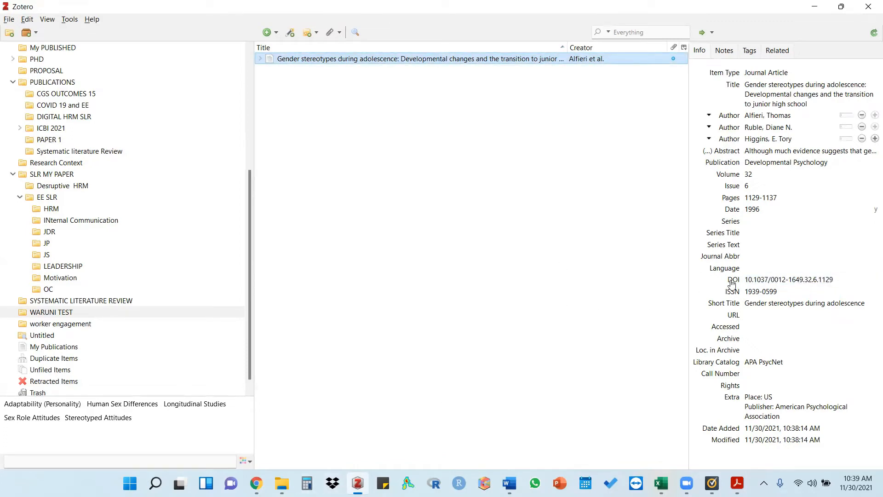
{"action": "left_click", "coordinate": [760, 279]}
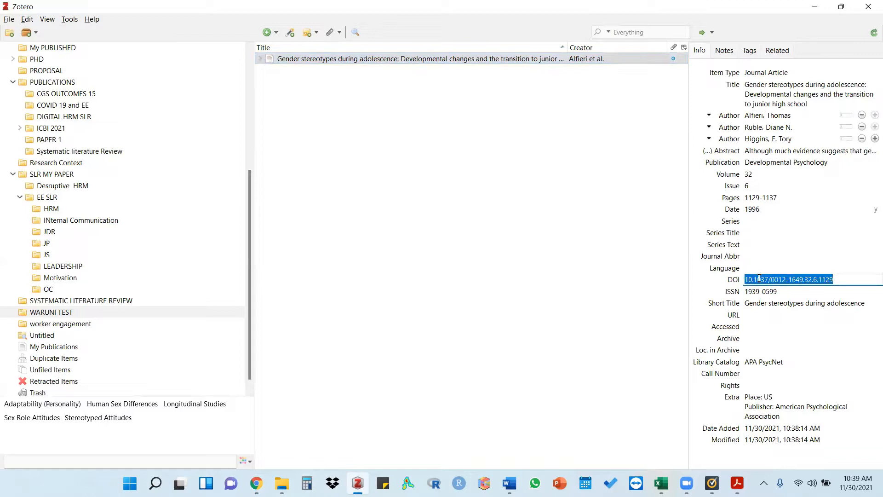
{"action": "left_click_drag", "start_coordinate": [837, 282], "coordinate": [741, 281]}
{"action": "key", "text": "ctrl+c"}
{"action": "left_click", "coordinate": [290, 33]}
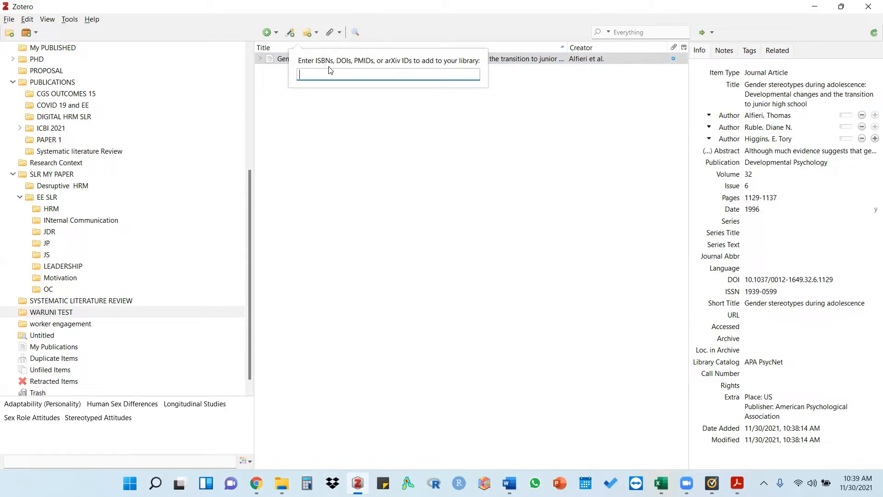
{"action": "key", "text": "ctrl+v"}
{"action": "key", "text": "Return"}
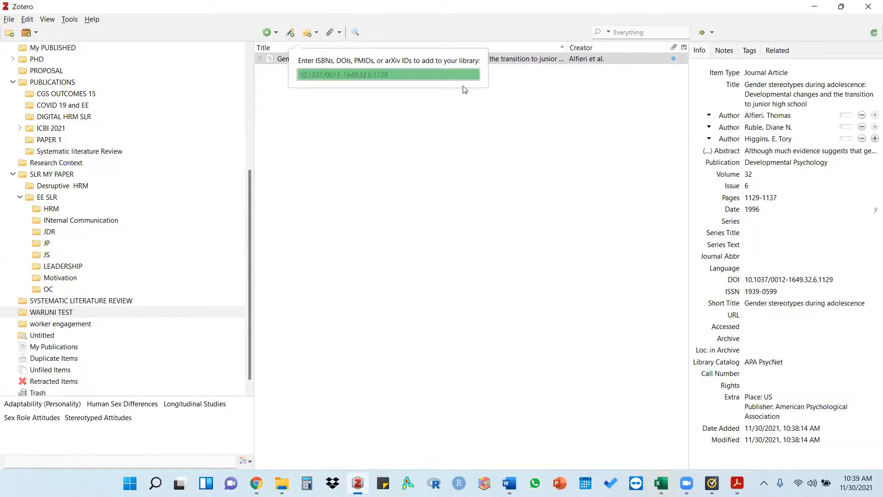
Compare the two entries for the article and remove the copy added by DOI from the TEST collection.
{"action": "left_click", "coordinate": [574, 59]}
{"action": "left_click", "coordinate": [578, 69]}
{"action": "left_click", "coordinate": [571, 60]}
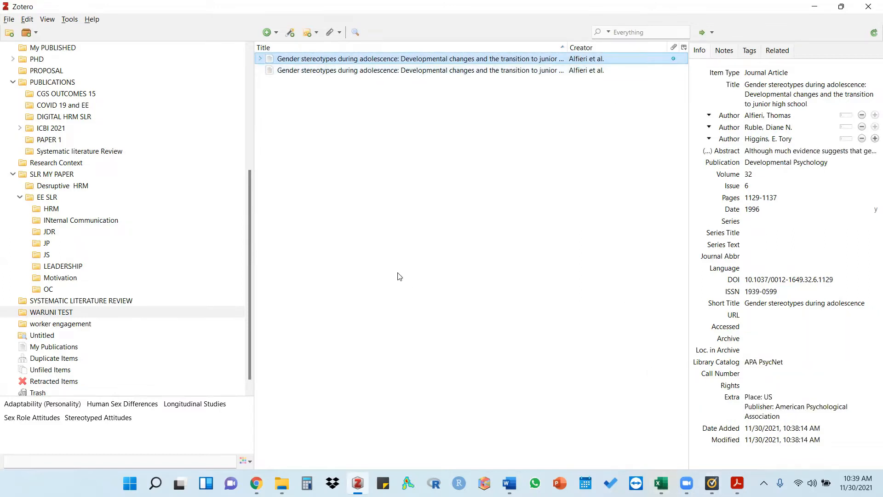
{"action": "right_click", "coordinate": [520, 73]}
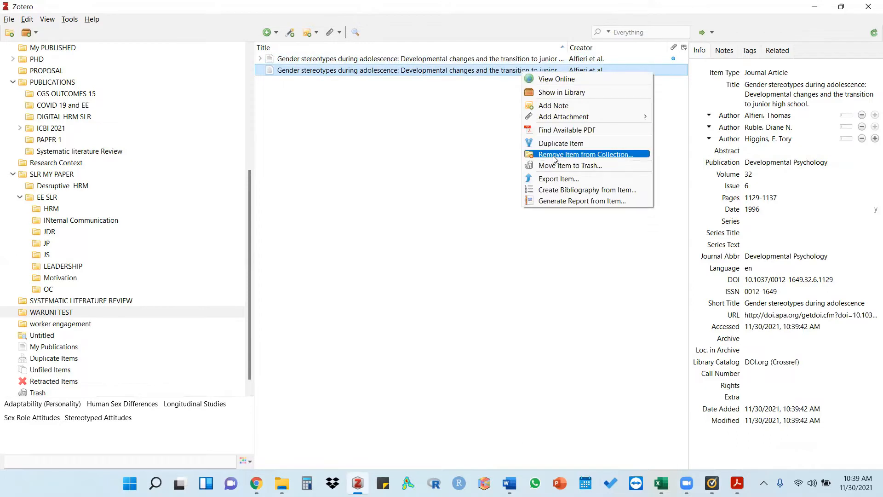
{"action": "left_click", "coordinate": [553, 155]}
{"action": "left_click", "coordinate": [425, 257]}
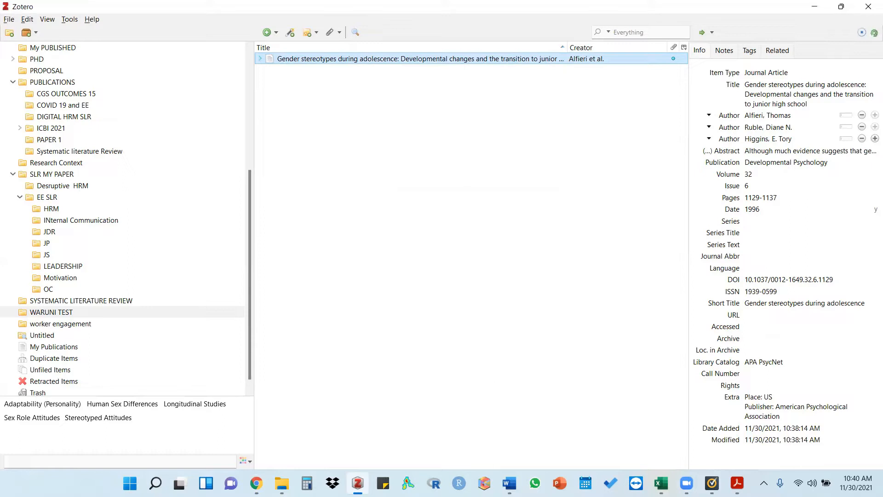
{"action": "left_click", "coordinate": [256, 483]}
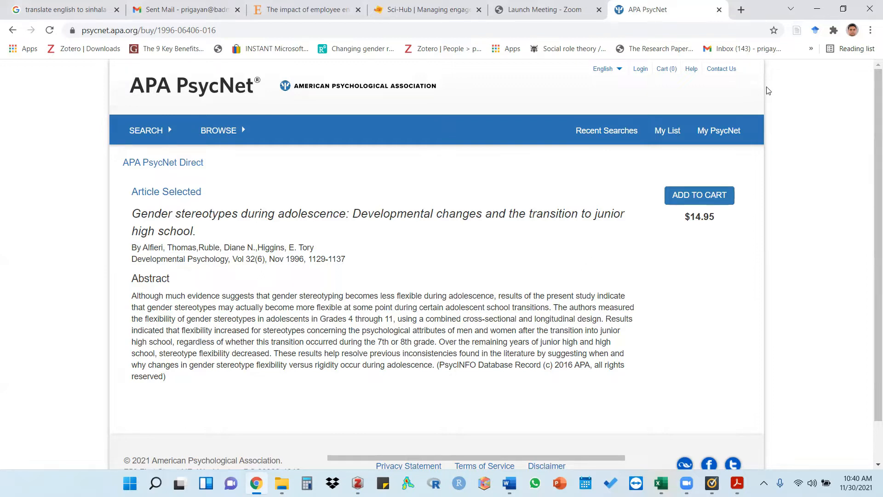
{"action": "mouse_move", "coordinate": [508, 481]}
{"action": "left_click", "coordinate": [358, 483]}
{"action": "left_click", "coordinate": [752, 90]}
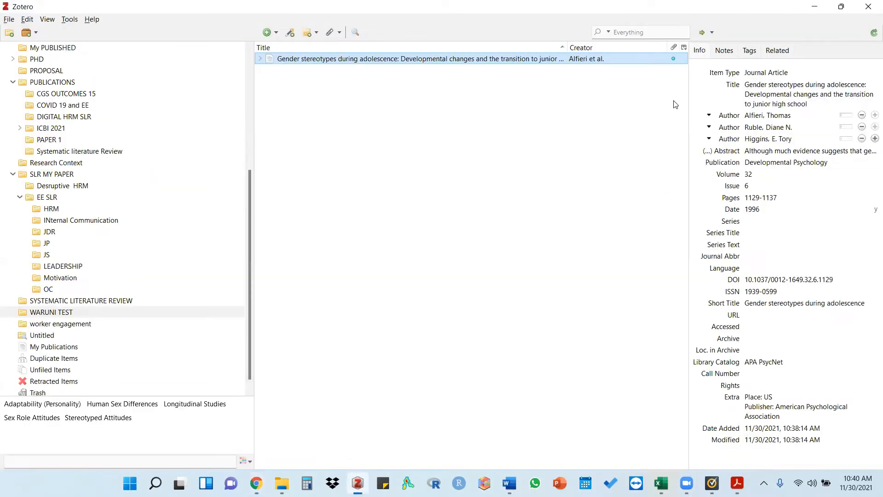
Create a new Conference Paper item in the TEST collection with the title "Career indecision".
{"action": "left_click", "coordinate": [268, 33]}
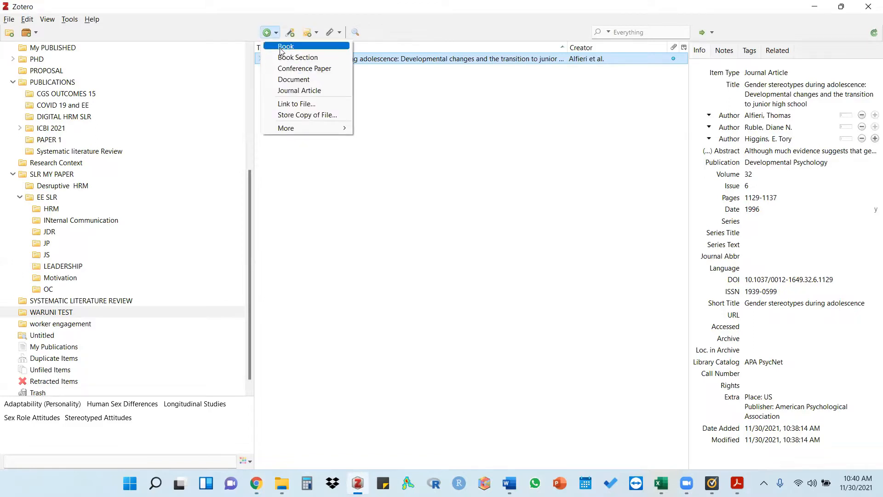
{"action": "left_click", "coordinate": [315, 69]}
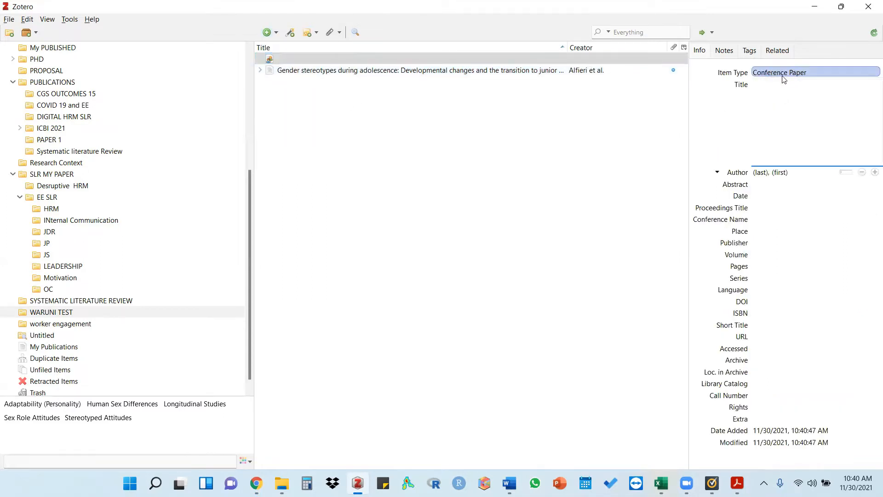
{"action": "left_click", "coordinate": [762, 91]}
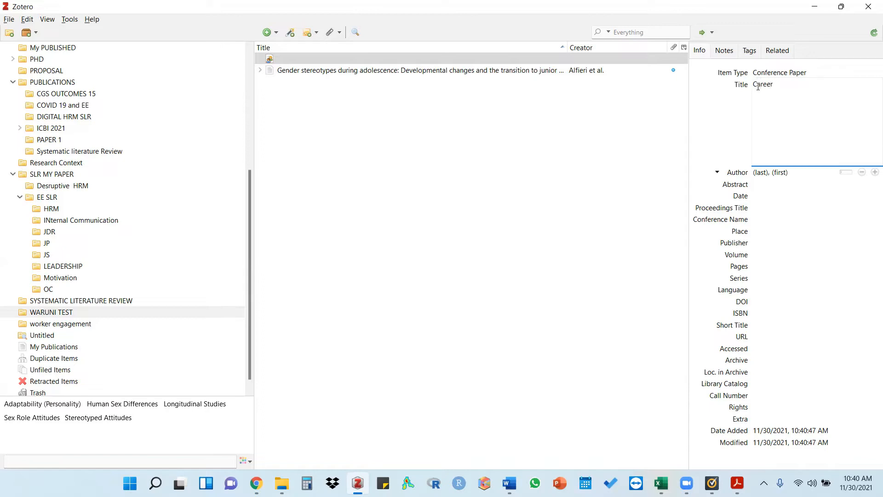
{"action": "type", "text": "cision"}
{"action": "key", "text": "Tab"}
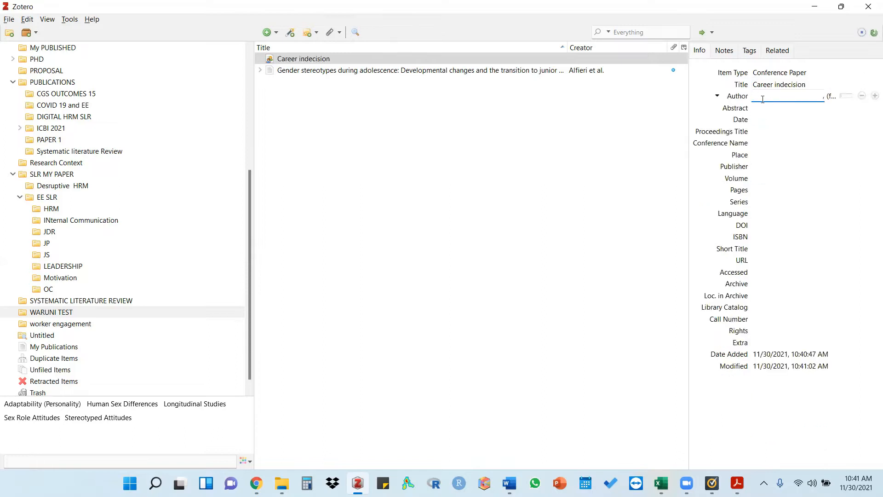
Enter the first author's last name and initials for the conference paper, using the suggested entries.
{"action": "left_click", "coordinate": [832, 95]}
{"action": "key", "text": "shift+Tab"}
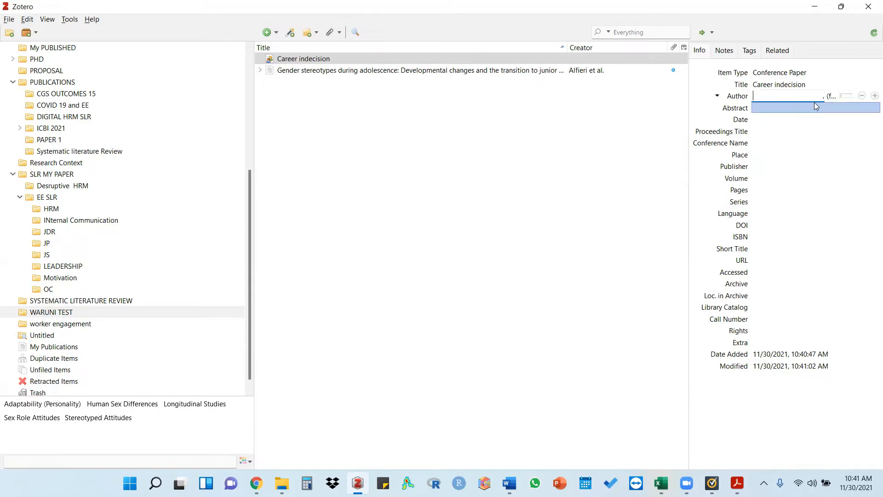
{"action": "type", "text": "priyashan"}
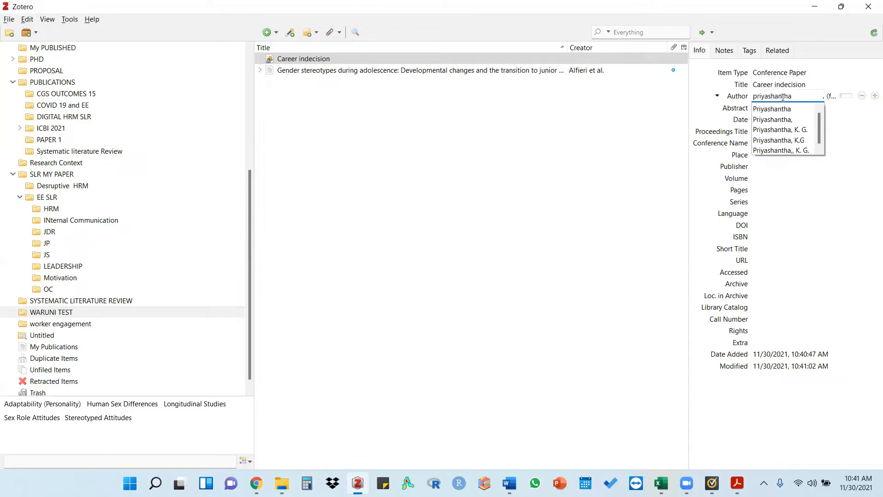
{"action": "type", "text": "tha"}
{"action": "left_click", "coordinate": [800, 117]}
{"action": "left_click", "coordinate": [835, 95]}
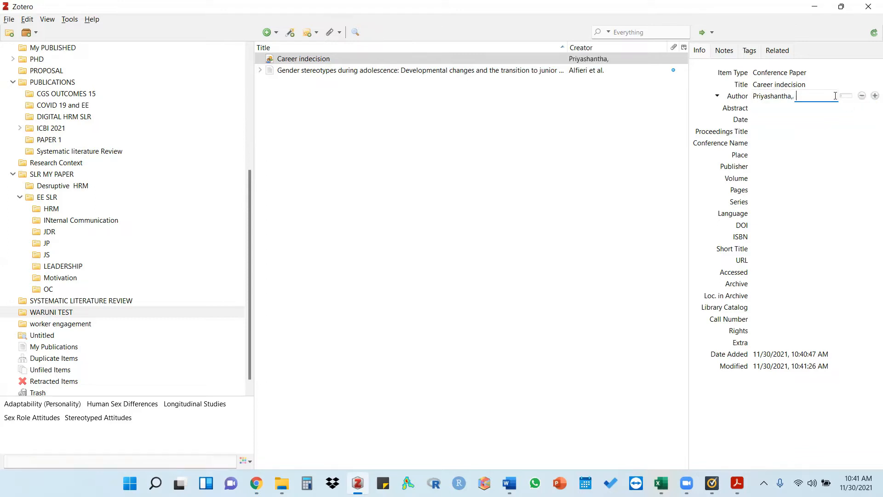
{"action": "type", "text": "K.G"}
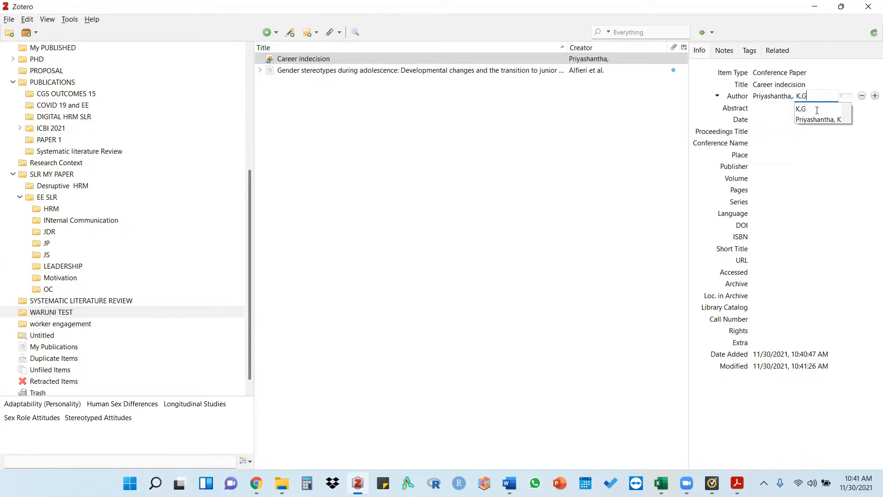
{"action": "left_click", "coordinate": [817, 109]}
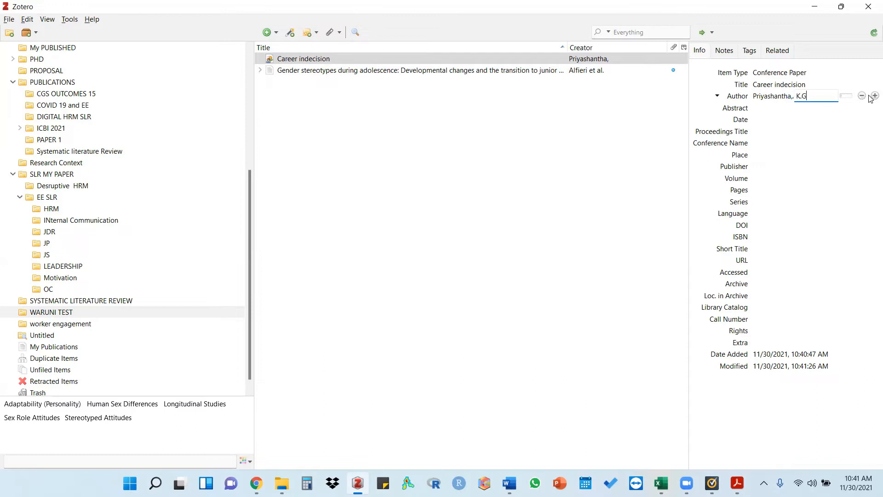
{"action": "key", "text": "Tab"}
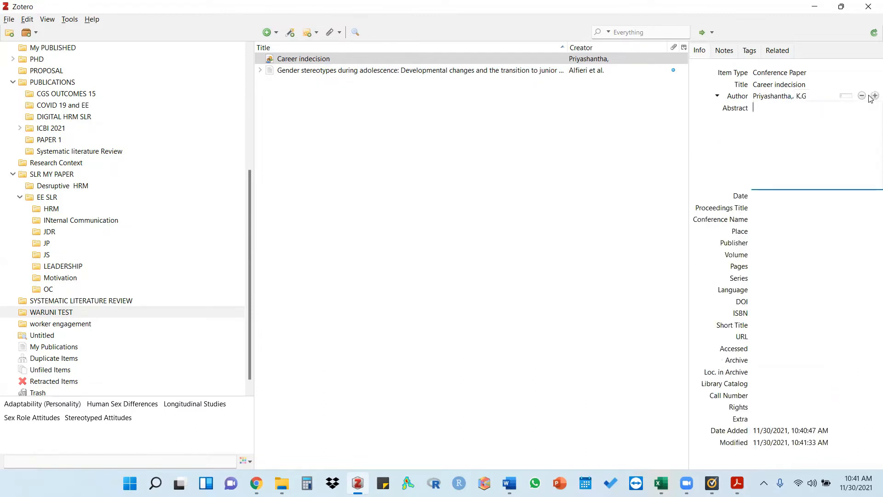
Add a second author to the conference paper with that author's last name and first initial.
{"action": "left_click", "coordinate": [874, 97]}
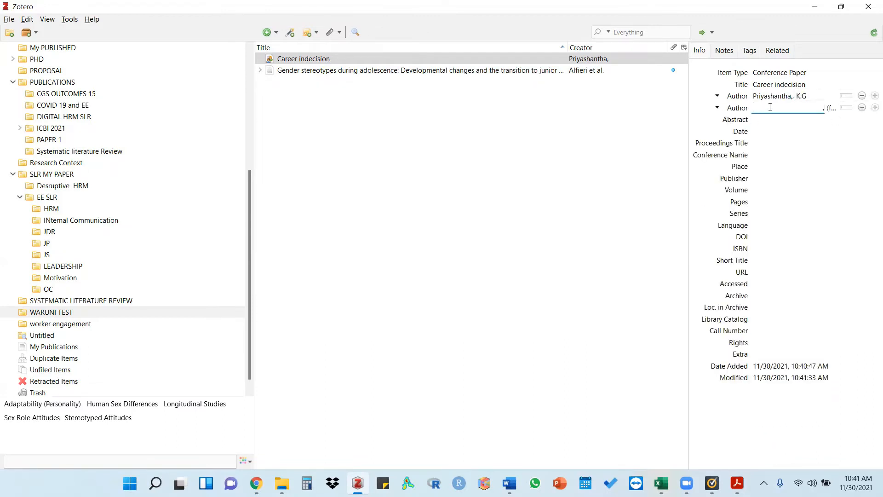
{"action": "type", "text": "Wa"}
{"action": "key", "text": "BackSpace"}
{"action": "key", "text": "BackSpace"}
{"action": "key", "text": "BackSpace"}
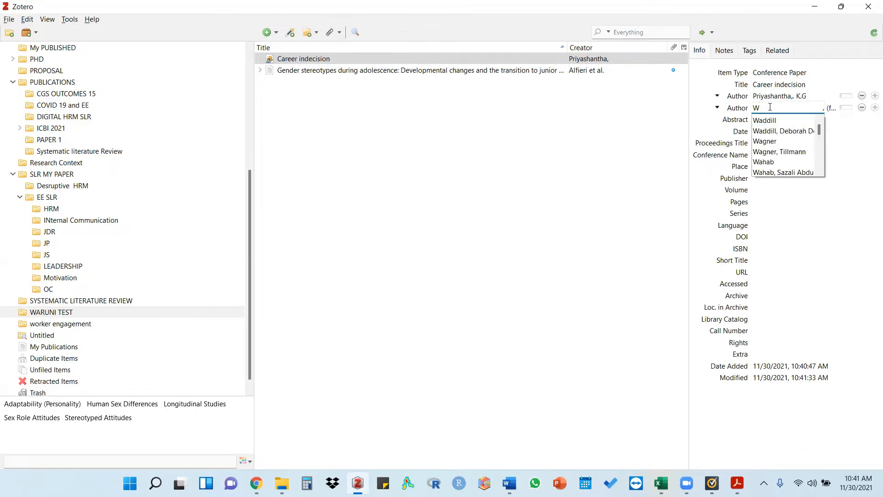
{"action": "type", "text": "Dahaba"}
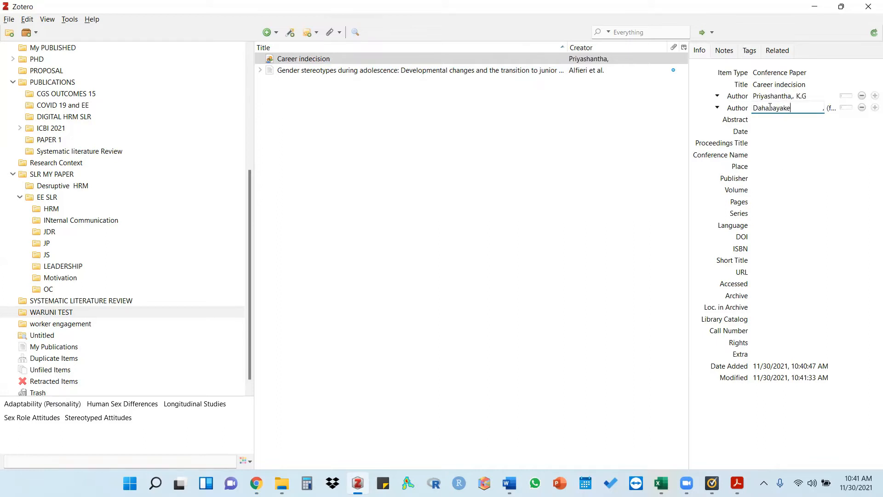
{"action": "left_click", "coordinate": [830, 109]}
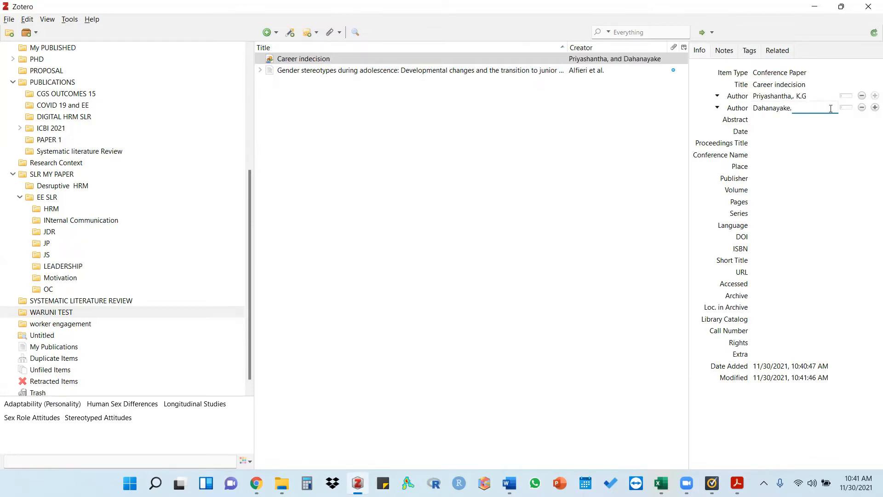
{"action": "type", "text": "W"}
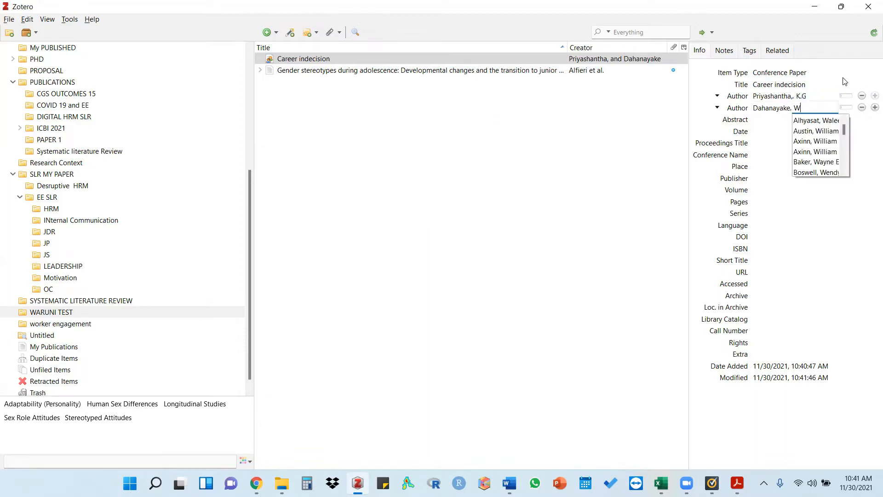
{"action": "left_click", "coordinate": [828, 88]}
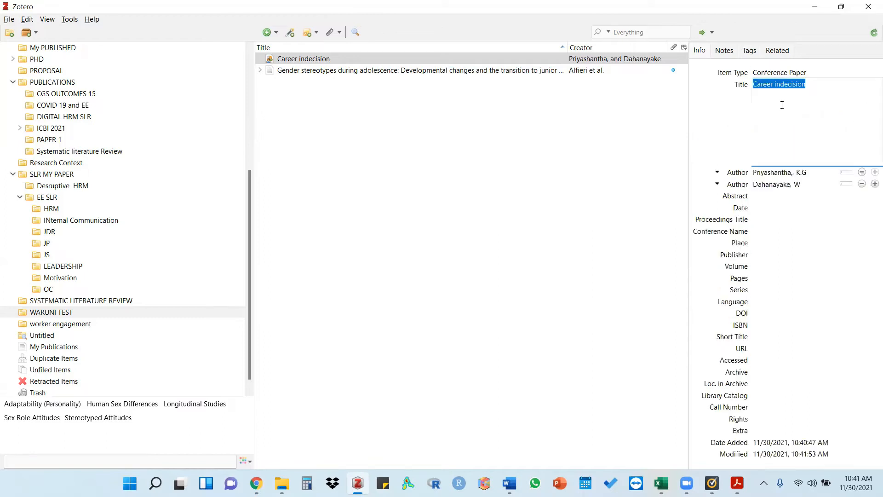
{"action": "left_click", "coordinate": [778, 73]}
{"action": "left_click", "coordinate": [690, 84]}
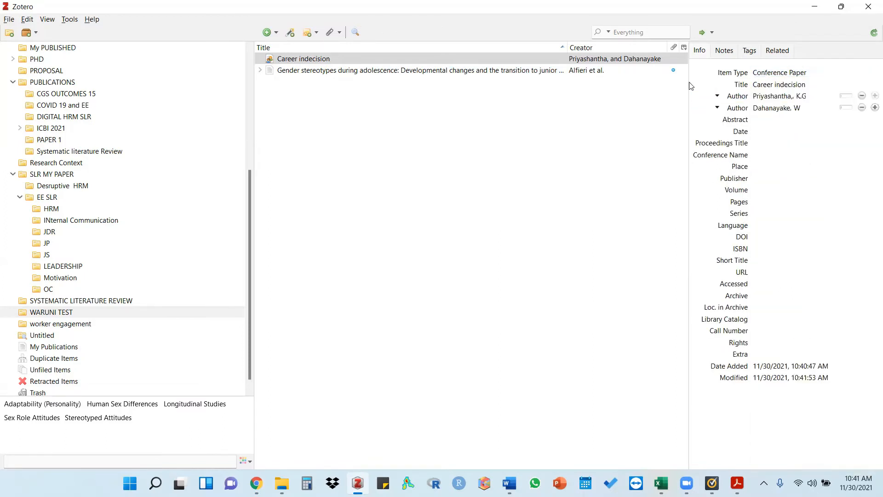
Add a blank third author row to the conference paper and open its Abstract, Date and URL fields for editing.
{"action": "left_click", "coordinate": [874, 107]}
{"action": "left_click", "coordinate": [759, 132]}
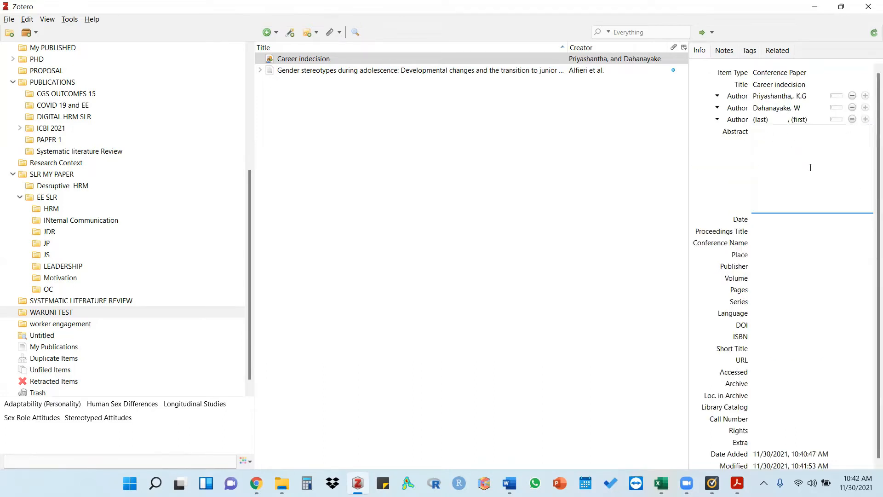
{"action": "left_click", "coordinate": [758, 220]}
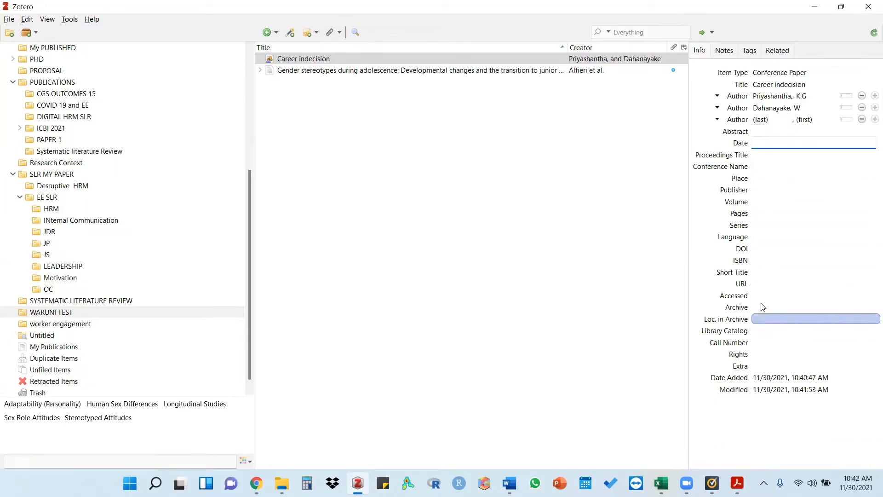
{"action": "left_click", "coordinate": [753, 283]}
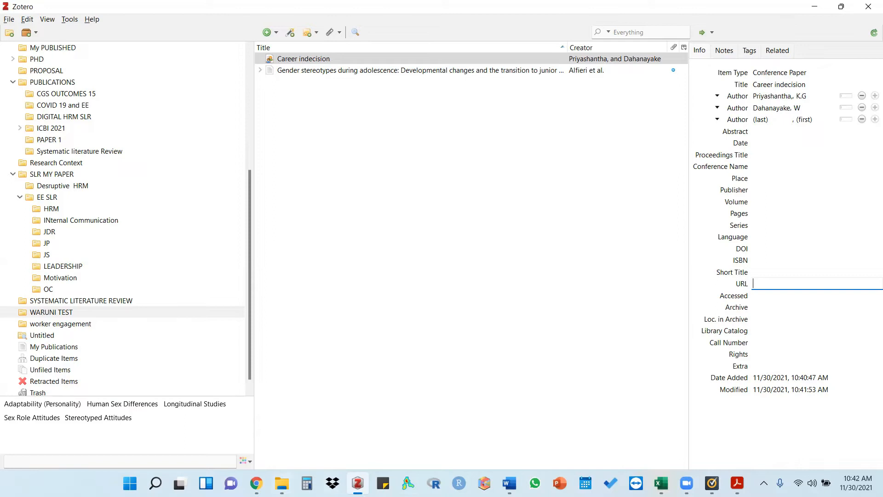
Switch to Chrome and search Google in a new tab for the author's last name plus "research gate".
{"action": "left_click", "coordinate": [256, 482]}
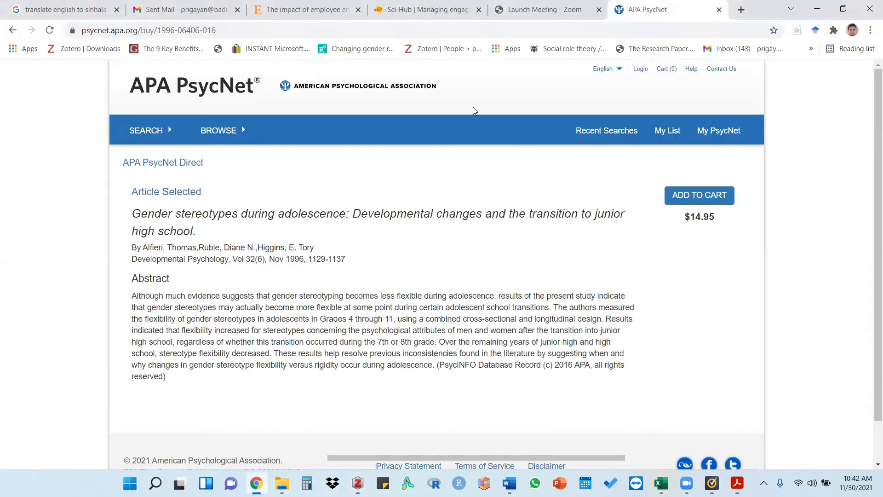
{"action": "left_click", "coordinate": [740, 10]}
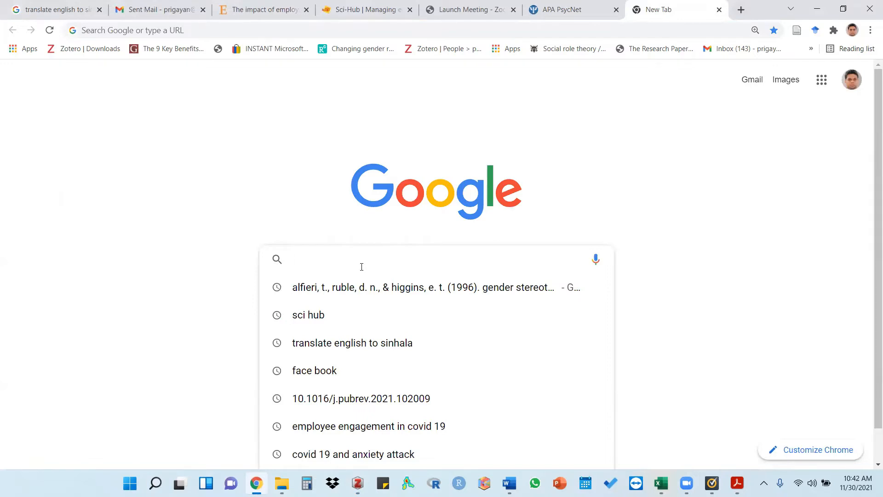
{"action": "type", "text": "r"}
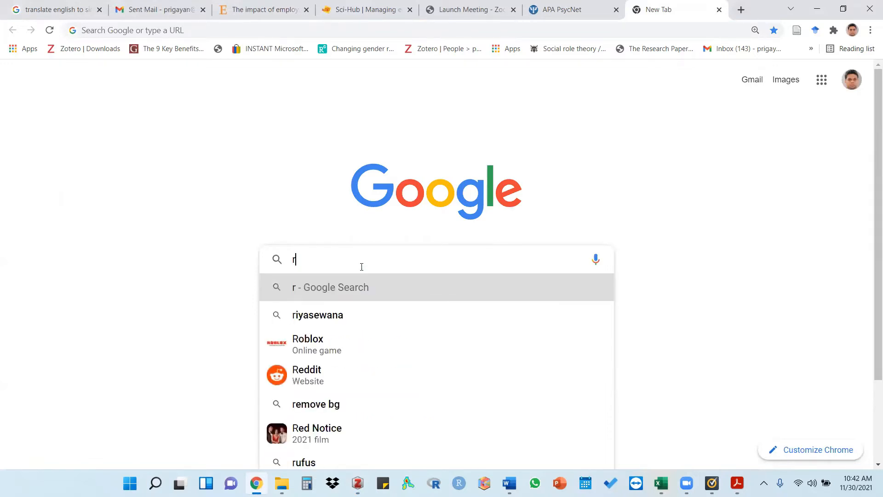
{"action": "type", "text": "priyashant"}
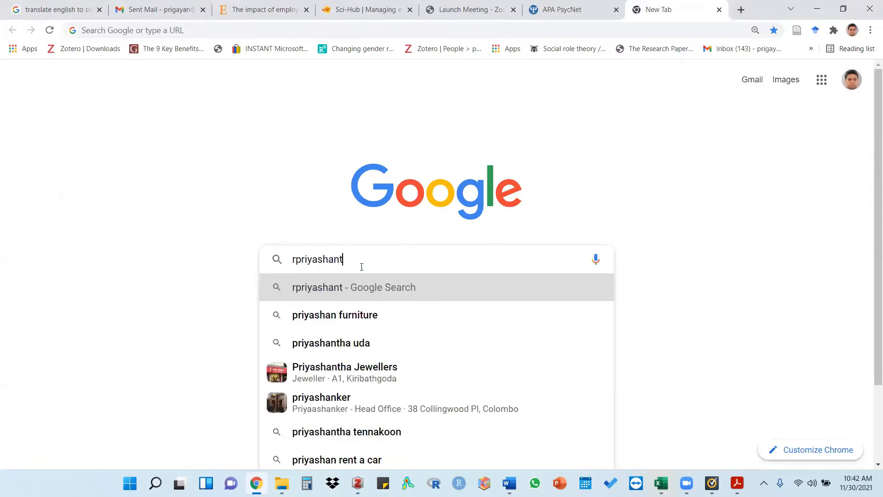
{"action": "type", "text": "ha re"}
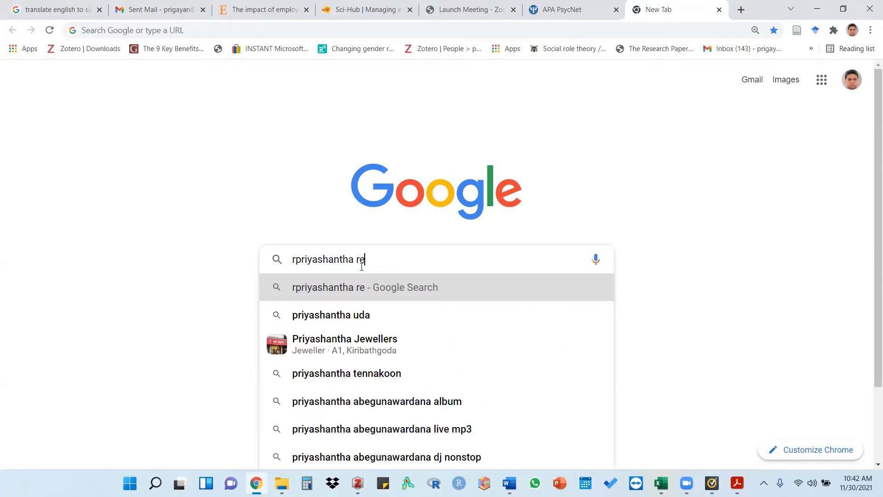
{"action": "type", "text": "search gate"}
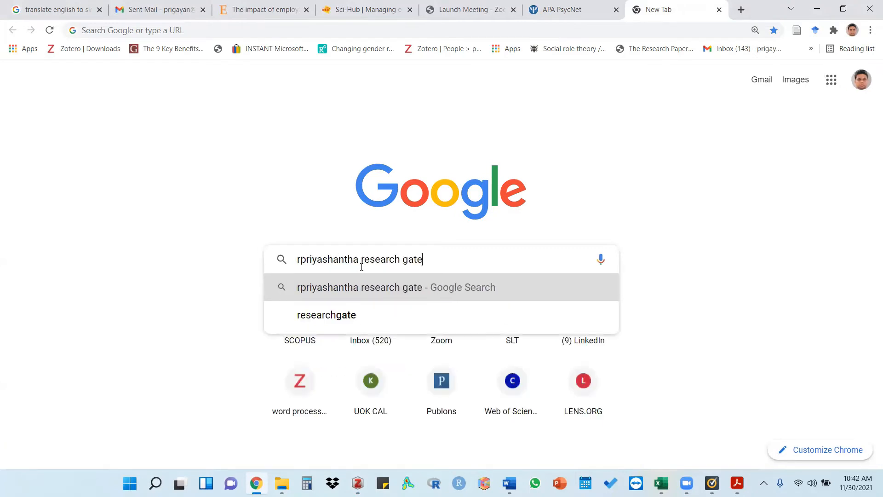
{"action": "key", "text": "Return"}
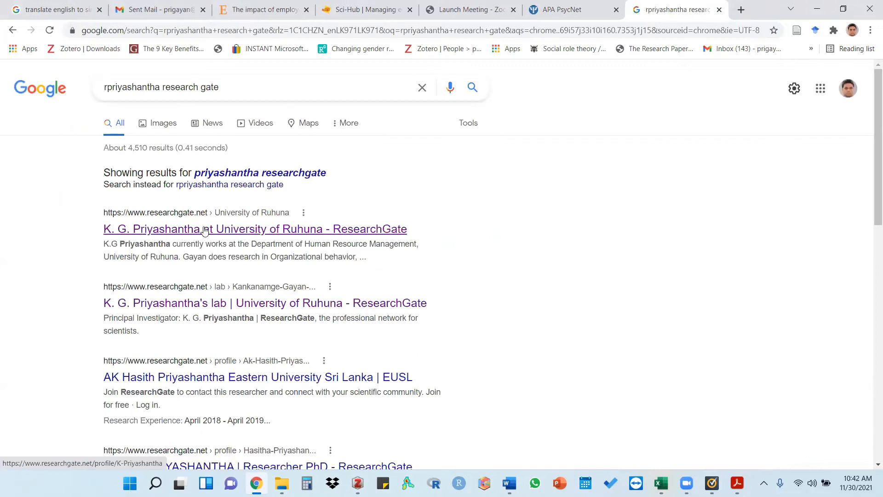
Open the author's ResearchGate research list and the conference paper "Key Determinants of Attitudes towards Electronic Human Resource Management Adoption".
{"action": "left_click", "coordinate": [205, 231]}
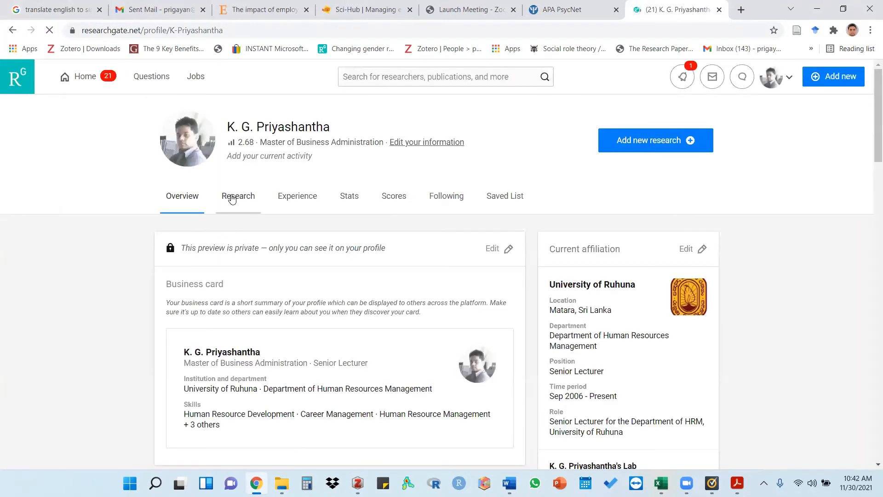
{"action": "left_click", "coordinate": [232, 199]}
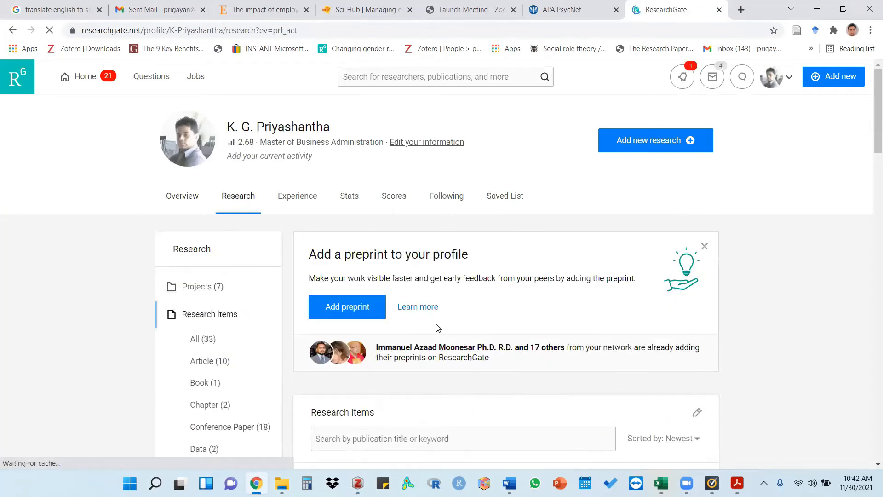
{"action": "scroll", "coordinate": [380, 289], "scroll_direction": "down", "scroll_amount": 8}
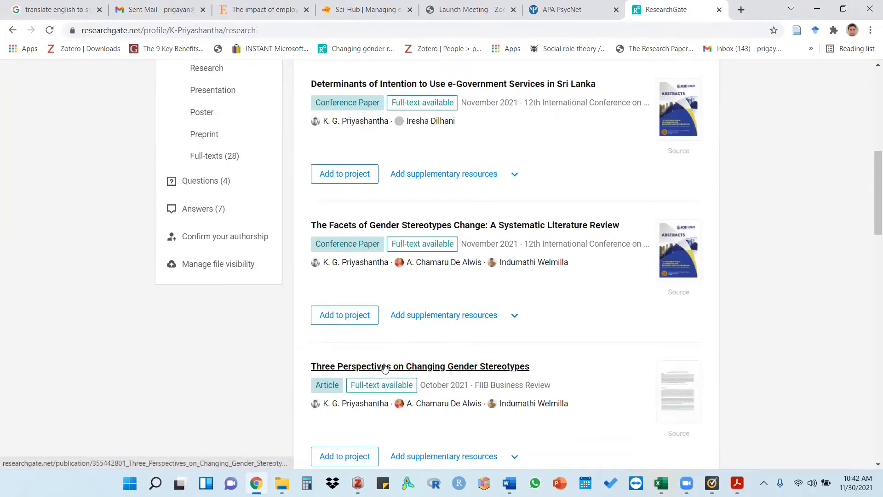
{"action": "scroll", "coordinate": [386, 365], "scroll_direction": "down", "scroll_amount": 7}
{"action": "scroll", "coordinate": [399, 373], "scroll_direction": "down", "scroll_amount": 1}
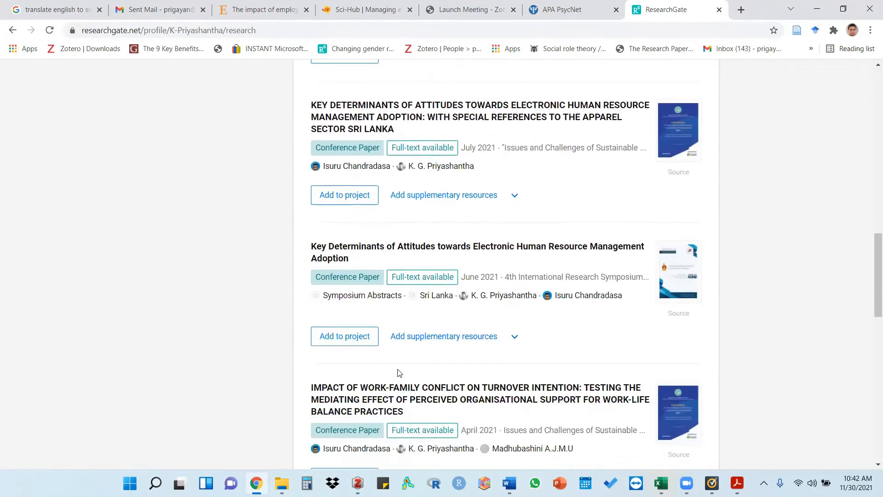
{"action": "scroll", "coordinate": [400, 372], "scroll_direction": "down", "scroll_amount": 6}
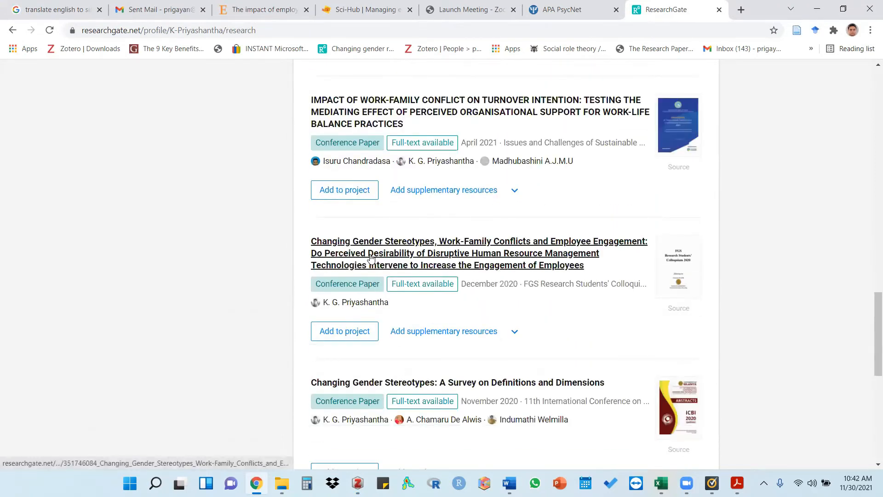
{"action": "scroll", "coordinate": [382, 317], "scroll_direction": "down", "scroll_amount": 1}
{"action": "scroll", "coordinate": [386, 322], "scroll_direction": "down", "scroll_amount": 4}
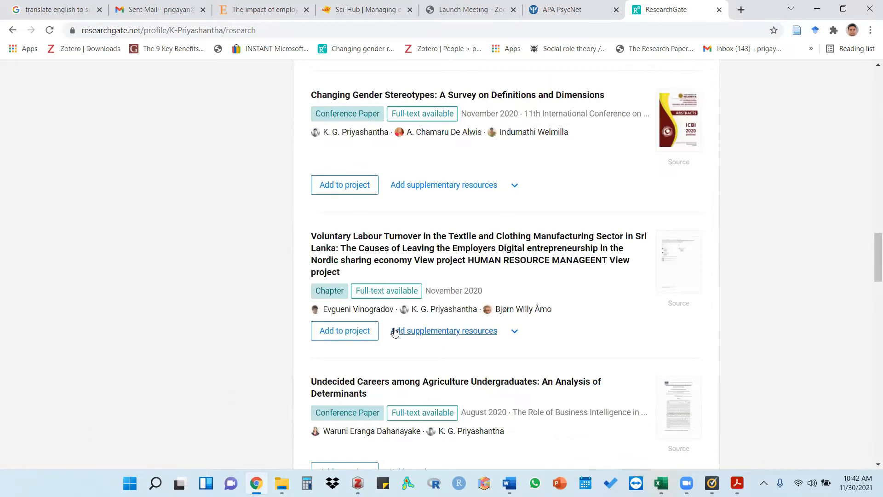
{"action": "scroll", "coordinate": [395, 332], "scroll_direction": "down", "scroll_amount": 4}
{"action": "scroll", "coordinate": [394, 332], "scroll_direction": "up", "scroll_amount": 10}
{"action": "scroll", "coordinate": [395, 332], "scroll_direction": "up", "scroll_amount": 10}
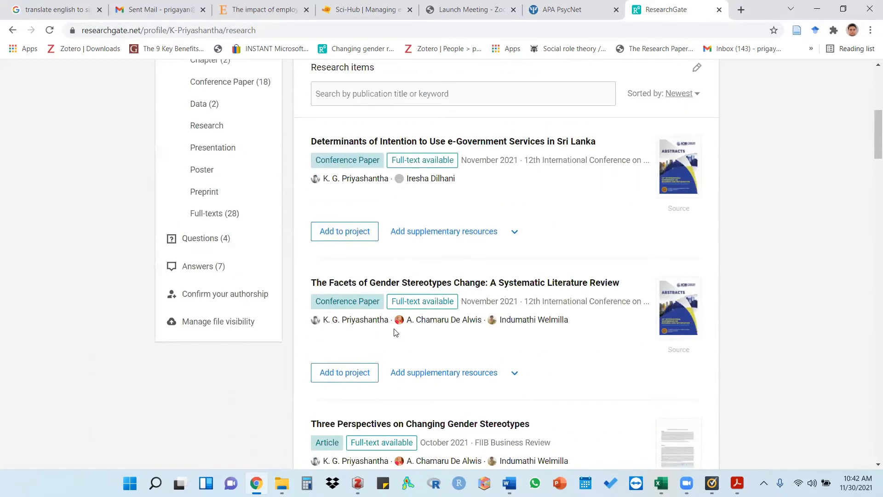
{"action": "scroll", "coordinate": [403, 303], "scroll_direction": "down", "scroll_amount": 2}
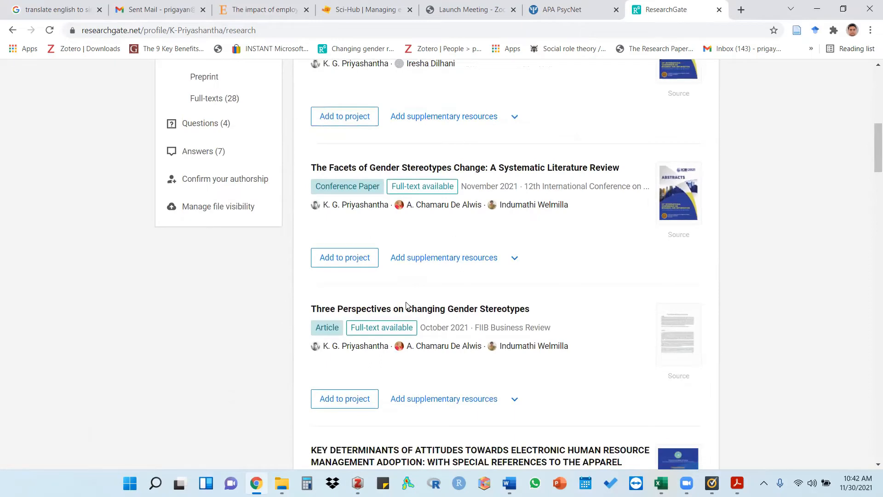
{"action": "scroll", "coordinate": [406, 306], "scroll_direction": "down", "scroll_amount": 3}
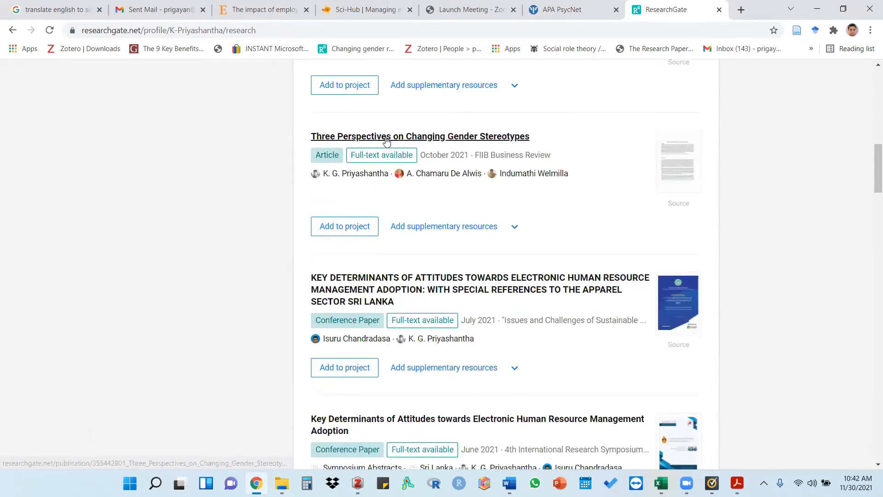
{"action": "scroll", "coordinate": [407, 303], "scroll_direction": "down", "scroll_amount": 2}
{"action": "scroll", "coordinate": [408, 321], "scroll_direction": "down", "scroll_amount": 1}
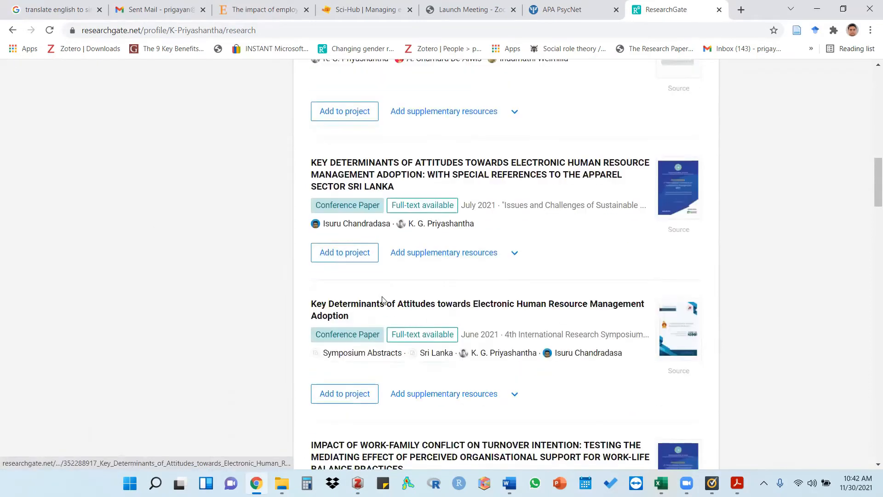
{"action": "left_click", "coordinate": [387, 308]}
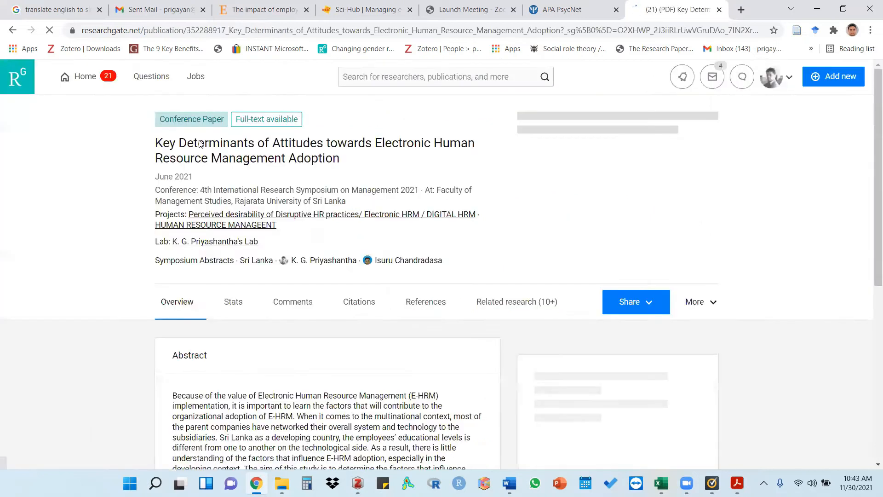
Copy the ResearchGate paper's full web address into the URL field of the "Career indecision" item in Zotero.
{"action": "left_click", "coordinate": [180, 30]}
{"action": "key", "text": "End"}
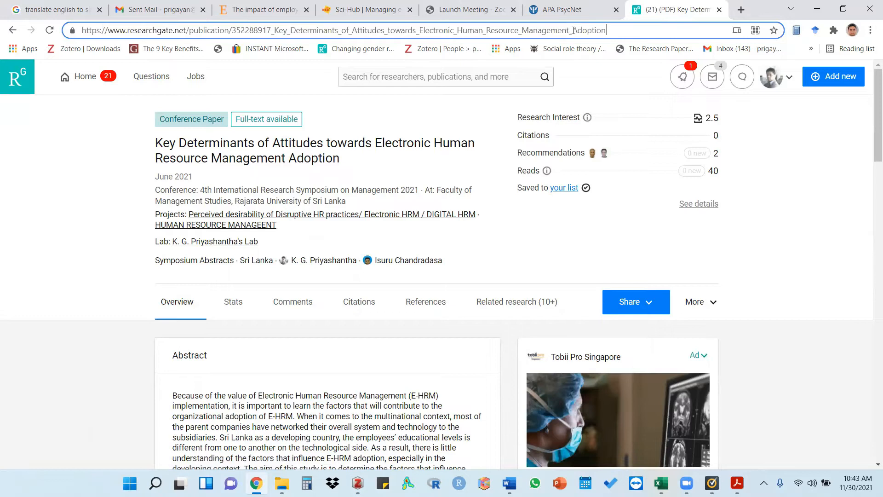
{"action": "left_click_drag", "start_coordinate": [617, 29], "coordinate": [88, 37]}
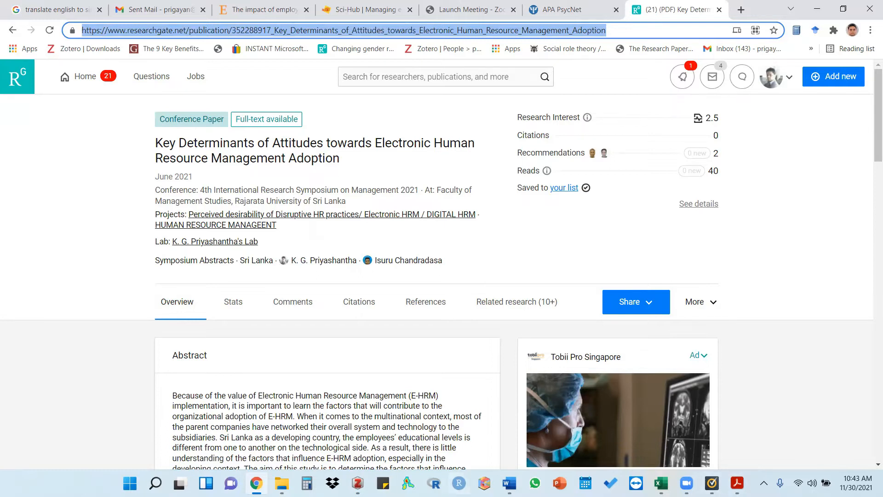
{"action": "left_click", "coordinate": [357, 483]}
{"action": "left_click", "coordinate": [751, 281]}
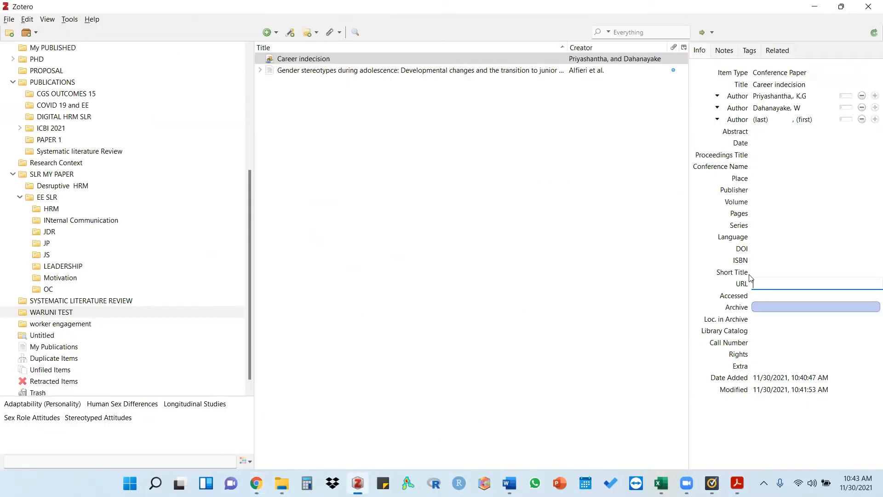
{"action": "key", "text": "ctrl+v"}
{"action": "left_click", "coordinate": [769, 297]}
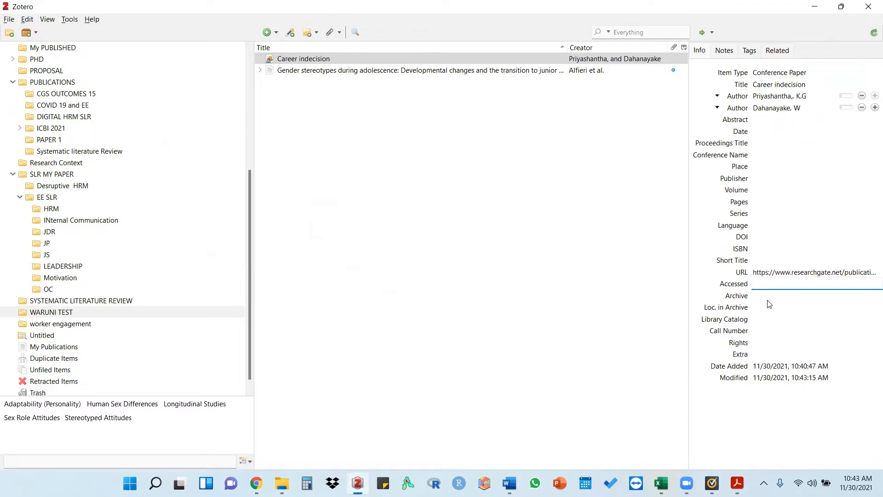
Open the item's URL in the browser to check the link, and close both ResearchGate tabs.
{"action": "left_click", "coordinate": [754, 132]}
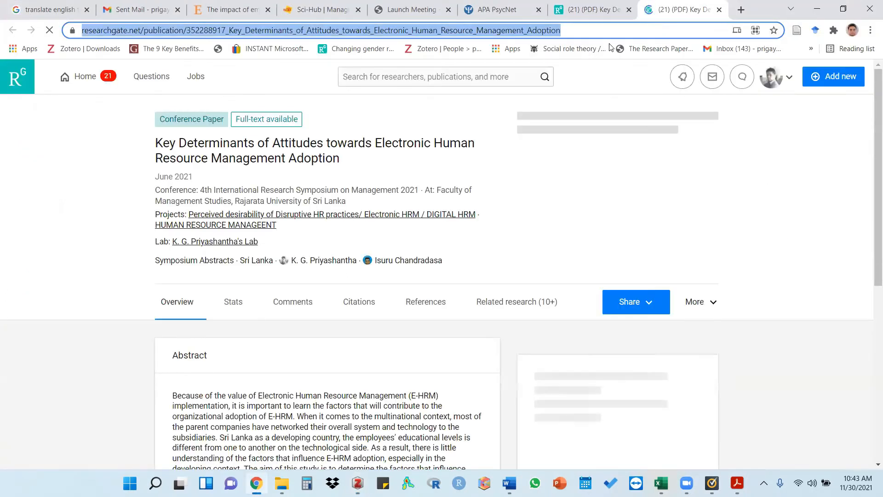
{"action": "left_click", "coordinate": [719, 9]}
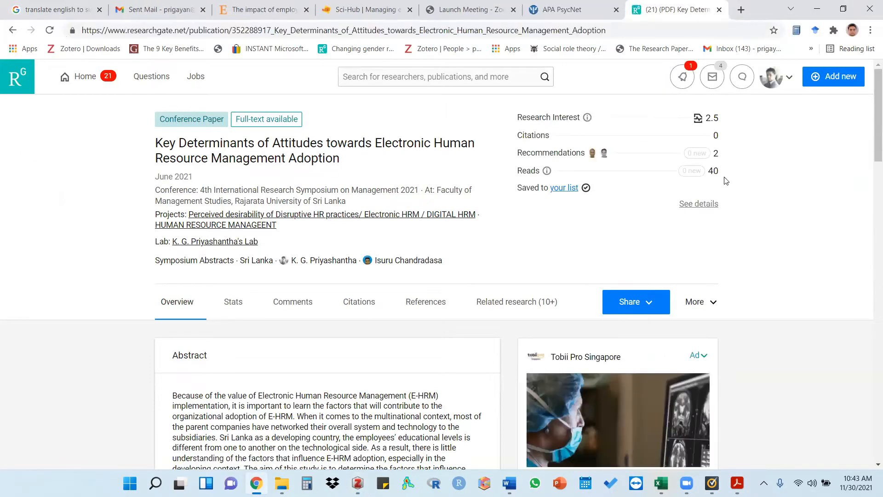
{"action": "left_click", "coordinate": [719, 9]}
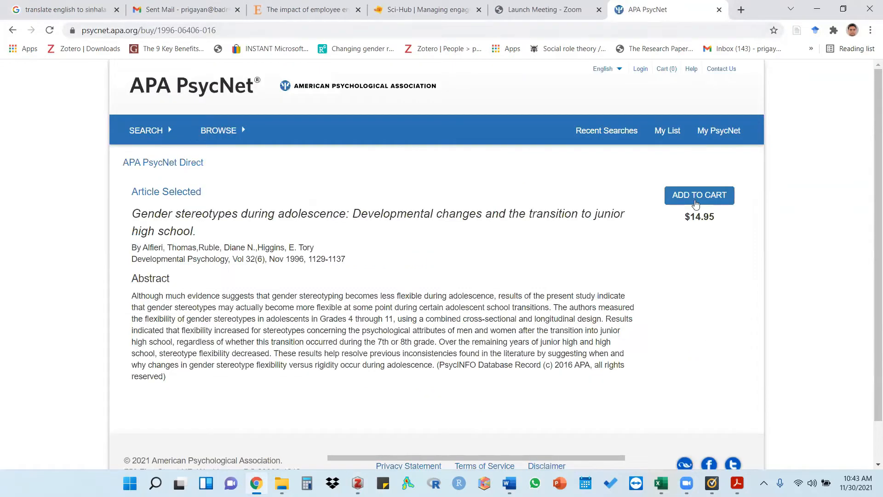
Switch to Acrobat and copy the full reference for "Outcomes of Egalitarian Gender Role Attitudes: A Systematic Literature Review" from page 27.
{"action": "key", "text": "alt+Tab"}
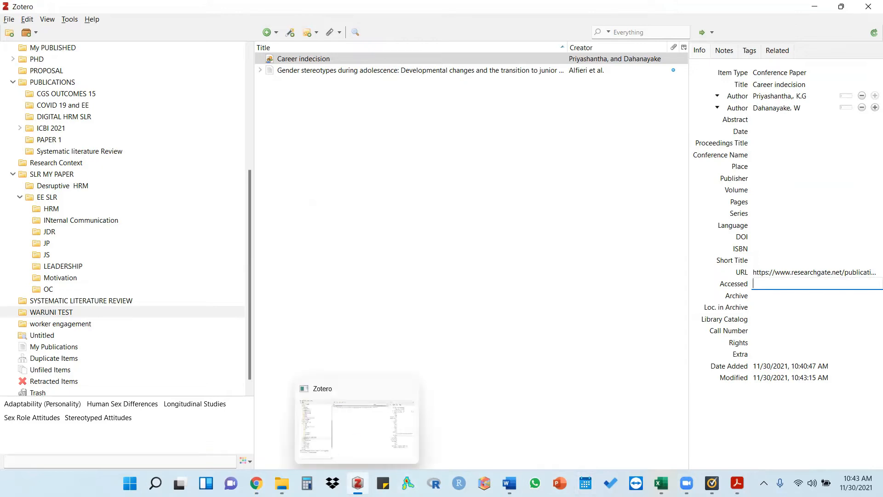
{"action": "left_click", "coordinate": [358, 483]}
{"action": "scroll", "coordinate": [402, 313], "scroll_direction": "down", "scroll_amount": 3}
{"action": "scroll", "coordinate": [402, 311], "scroll_direction": "down", "scroll_amount": 20}
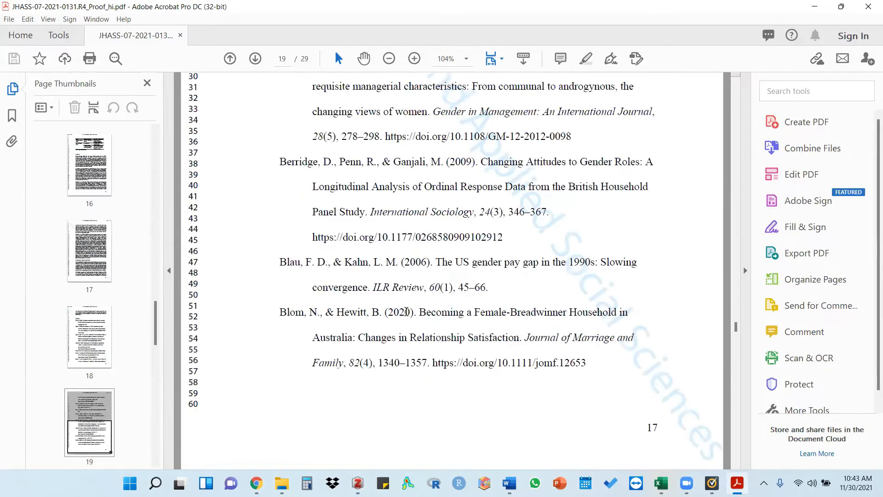
{"action": "left_click_drag", "start_coordinate": [279, 318], "coordinate": [530, 365]}
{"action": "left_click", "coordinate": [531, 371]}
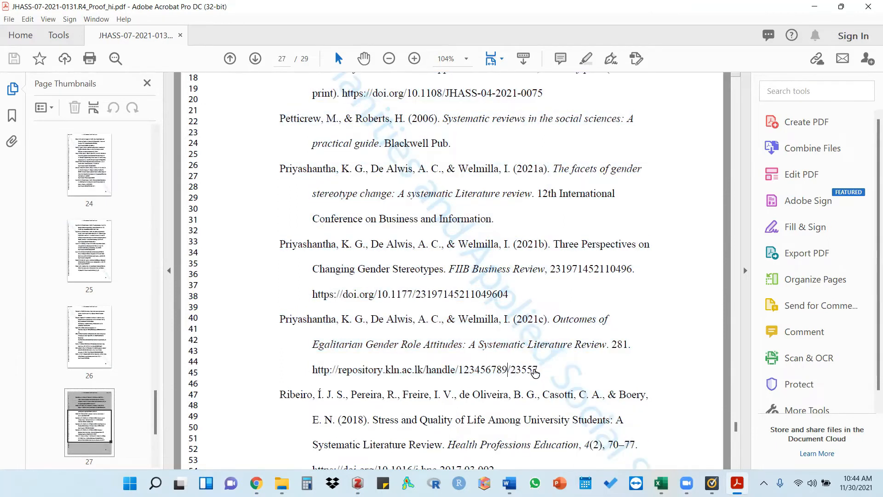
{"action": "left_click_drag", "start_coordinate": [532, 378], "coordinate": [302, 330]}
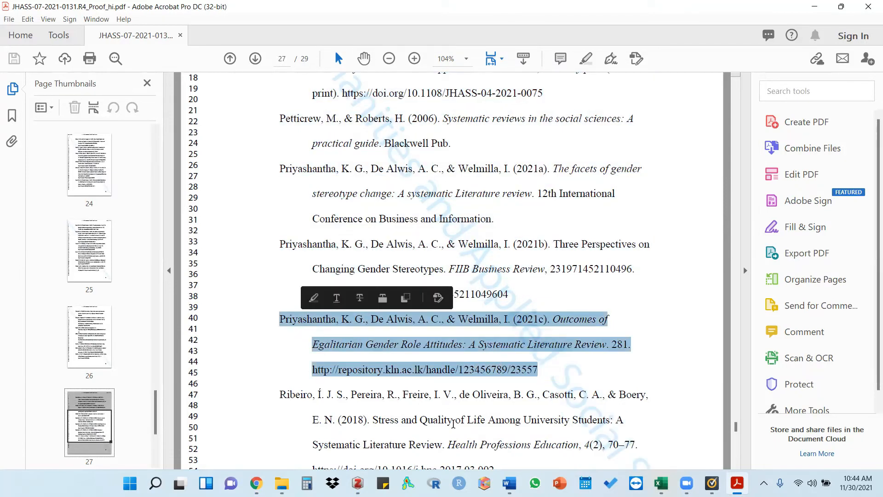
Switch to Chrome, search Google for the copied reference in a new tab, and open its repository.kln.ac.lk record.
{"action": "left_click", "coordinate": [256, 483]}
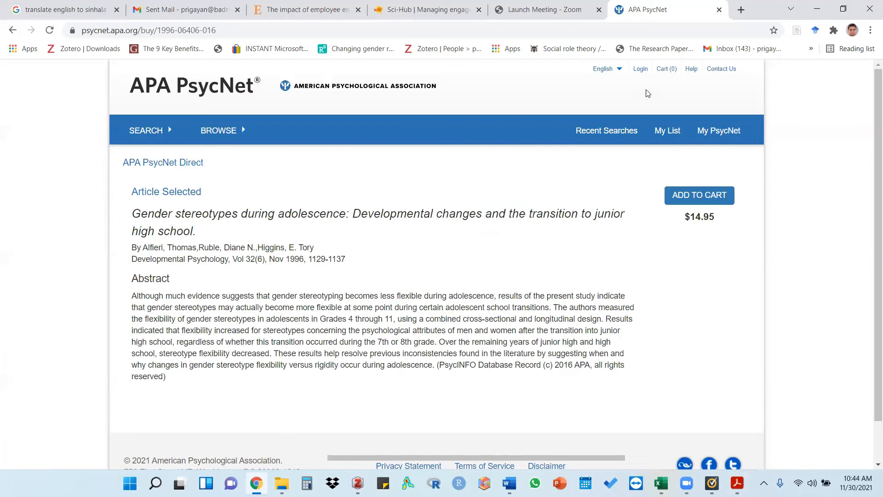
{"action": "key", "text": "ctrl+w"}
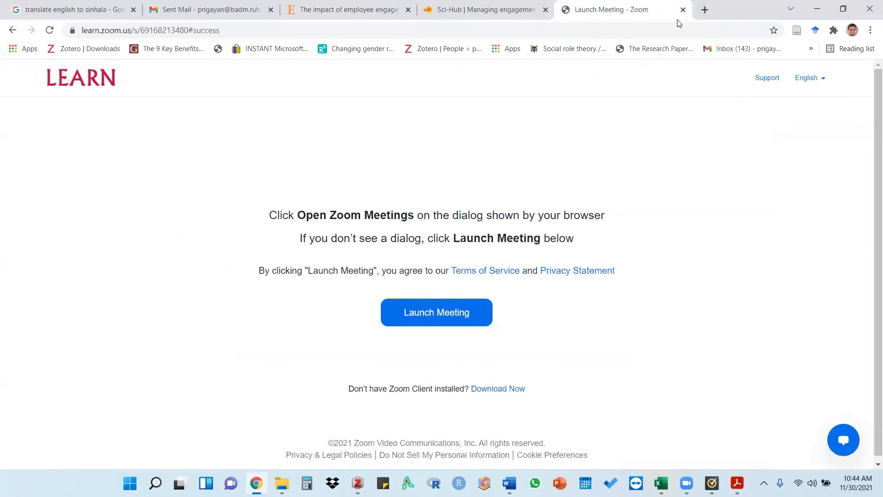
{"action": "key", "text": "ctrl+t"}
{"action": "left_click", "coordinate": [438, 256]}
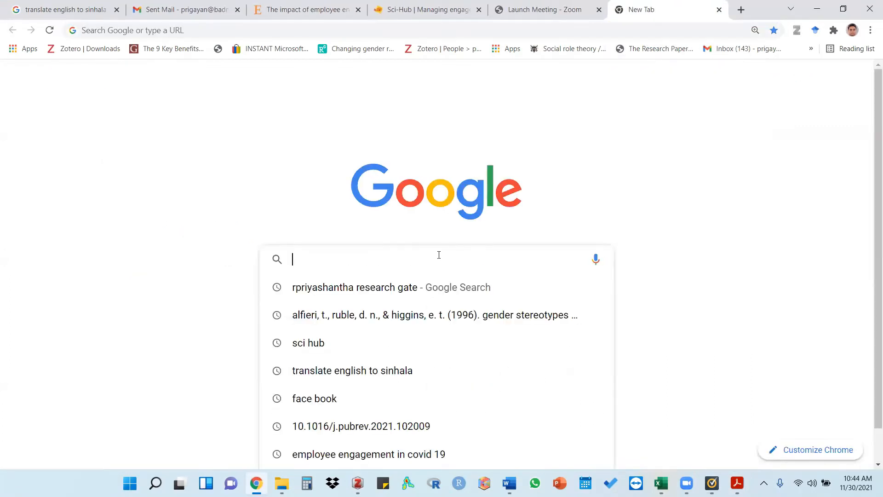
{"action": "key", "text": "ctrl+v"}
{"action": "key", "text": "Return"}
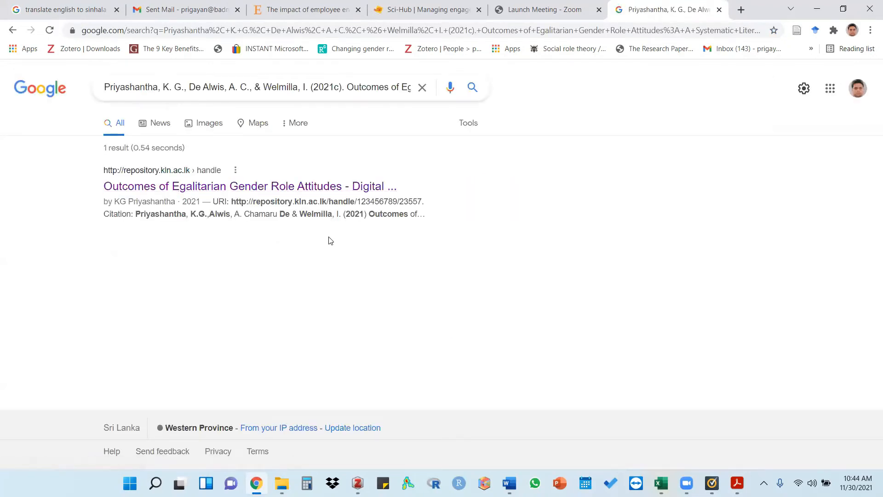
{"action": "left_click_drag", "start_coordinate": [423, 202], "coordinate": [232, 201]}
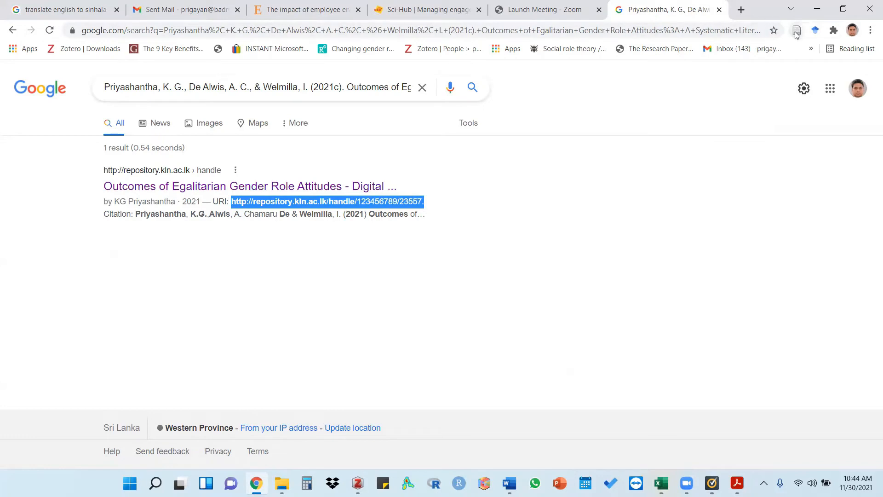
{"action": "left_click", "coordinate": [297, 186]}
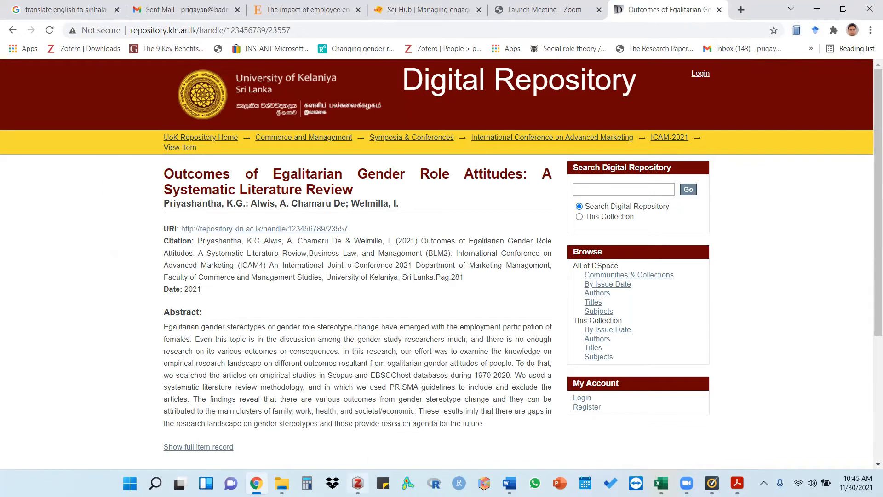
Check the repository record saved in Zotero, and try to add it by identifier using the URI copied from its kln.ac.lk page.
{"action": "left_click", "coordinate": [358, 483]}
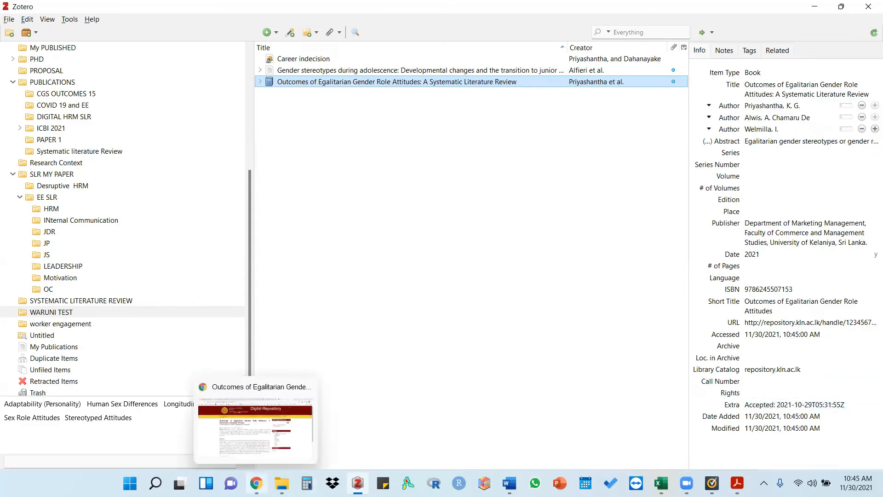
{"action": "left_click", "coordinate": [358, 482]}
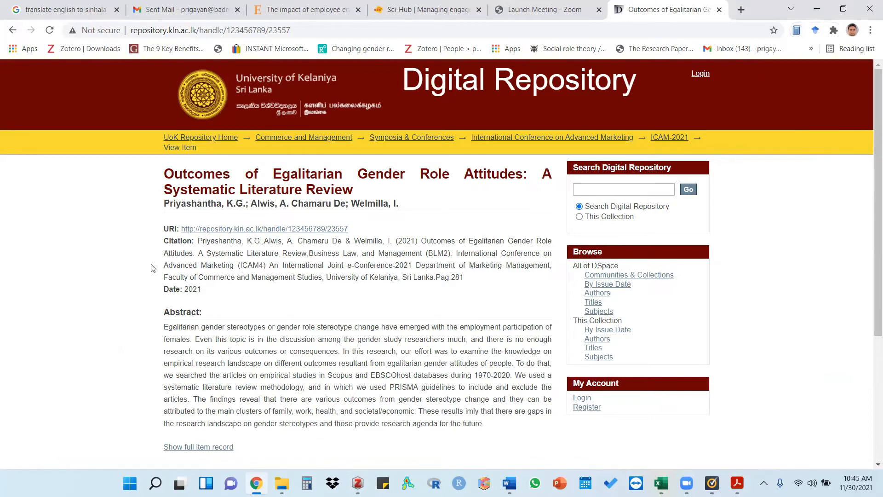
{"action": "left_click_drag", "start_coordinate": [352, 230], "coordinate": [183, 229]}
{"action": "key", "text": "ctrl+c"}
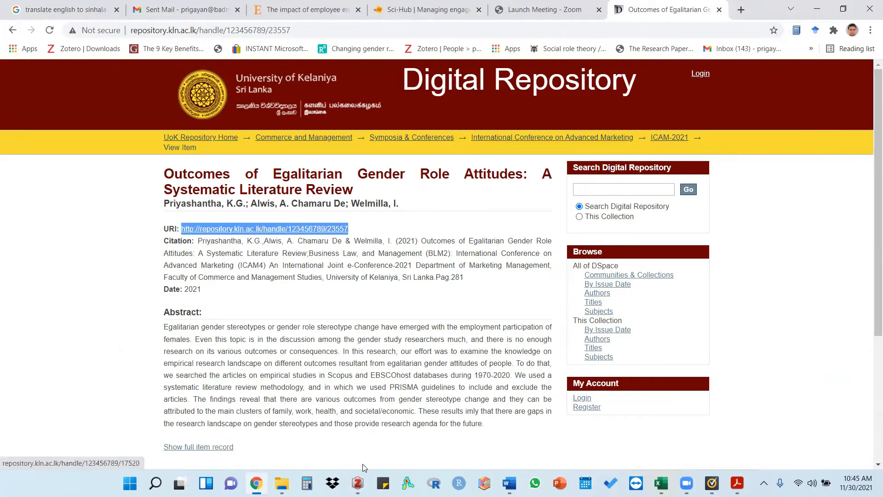
{"action": "left_click", "coordinate": [357, 482]}
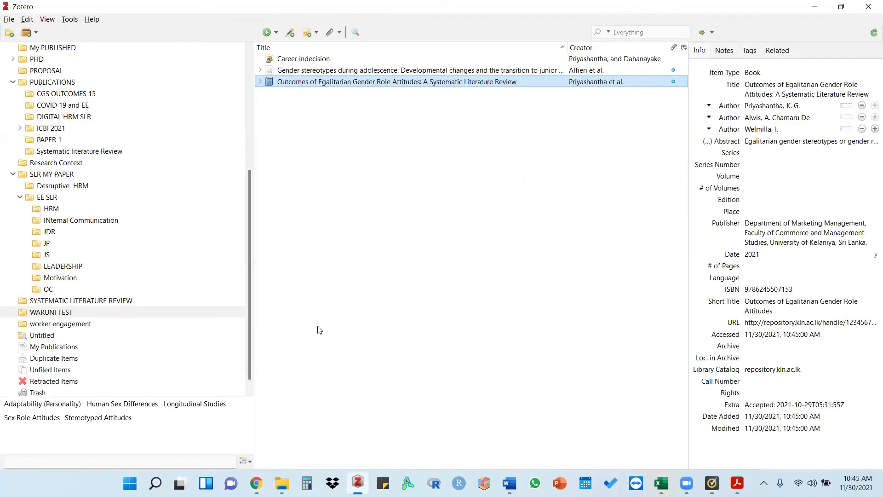
{"action": "left_click", "coordinate": [292, 33]}
{"action": "key", "text": "ctrl+v"}
{"action": "key", "text": "Return"}
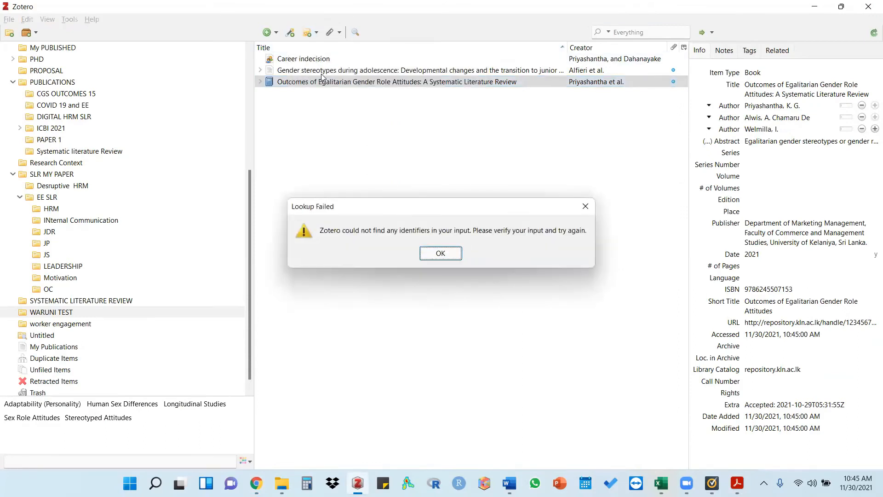
{"action": "left_click", "coordinate": [441, 253]}
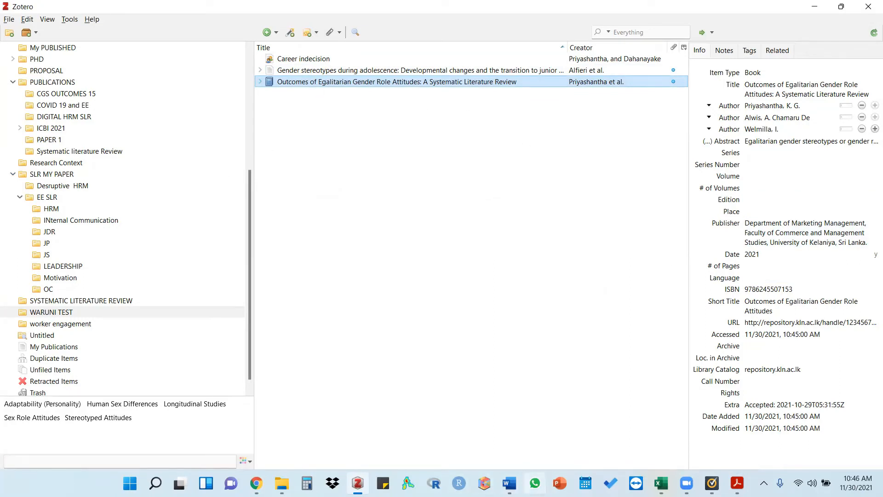
View the Zotero add-in in the Word document "EE Article FINAL Anonymouse docx.docx", and open the Add-ons manager in Zotero.
{"action": "left_click", "coordinate": [509, 483]}
{"action": "left_click", "coordinate": [465, 434]}
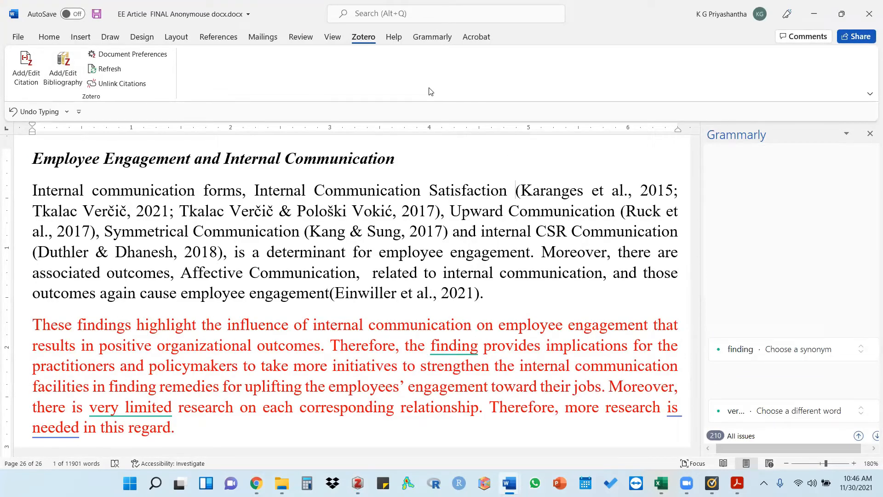
{"action": "left_click", "coordinate": [358, 483]}
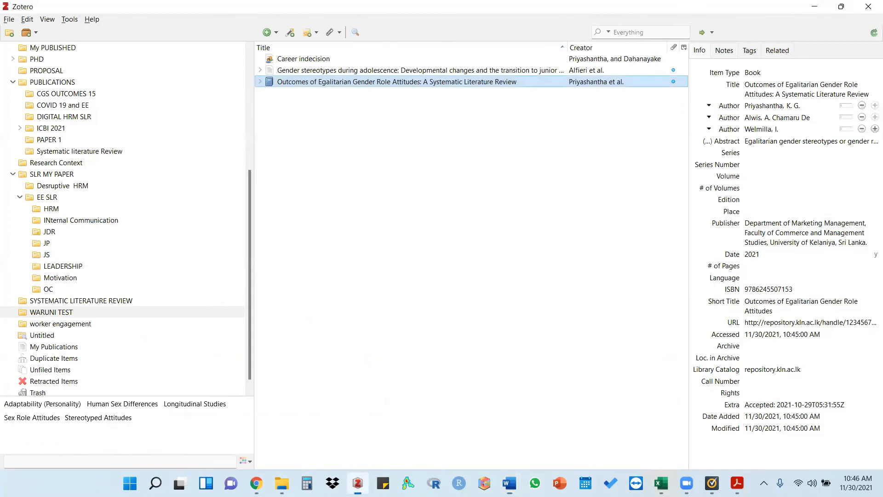
{"action": "left_click", "coordinate": [69, 21]}
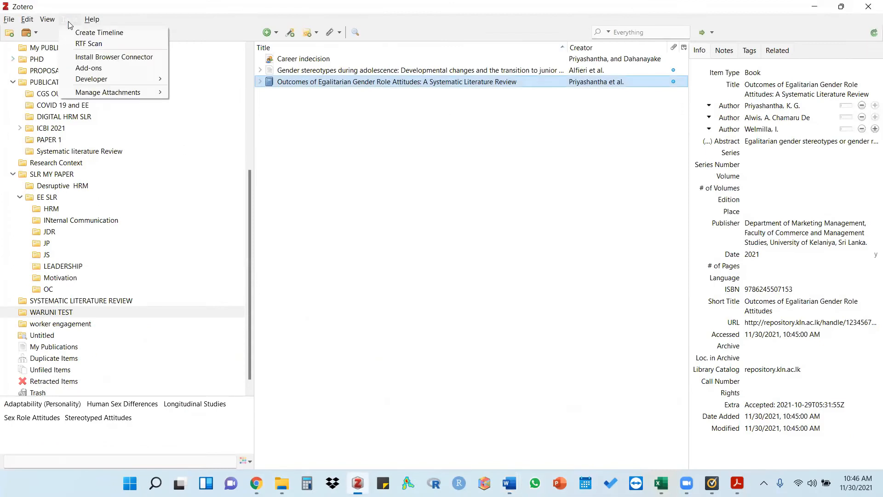
{"action": "left_click", "coordinate": [89, 67]}
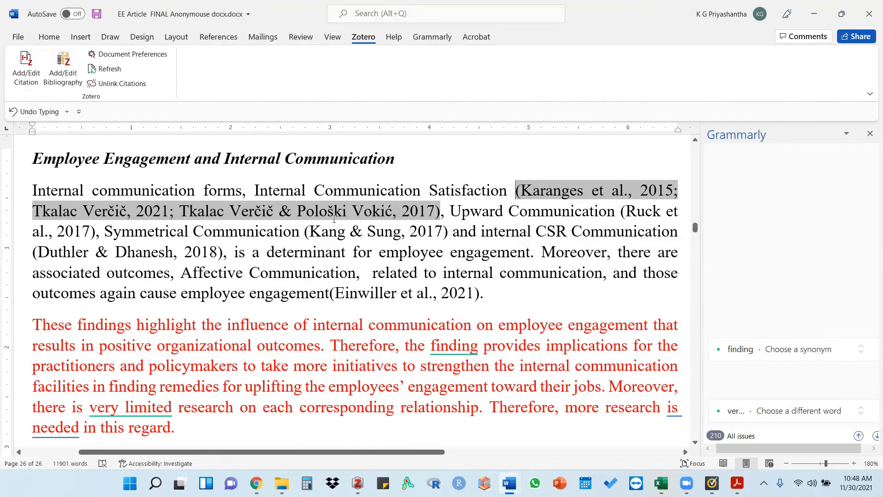
Start a Zotero citation at the end of the "Employee Engagement and Internal Communication" section's first paragraph, and check the collection items' creators in Zotero.
{"action": "left_click", "coordinate": [292, 231]}
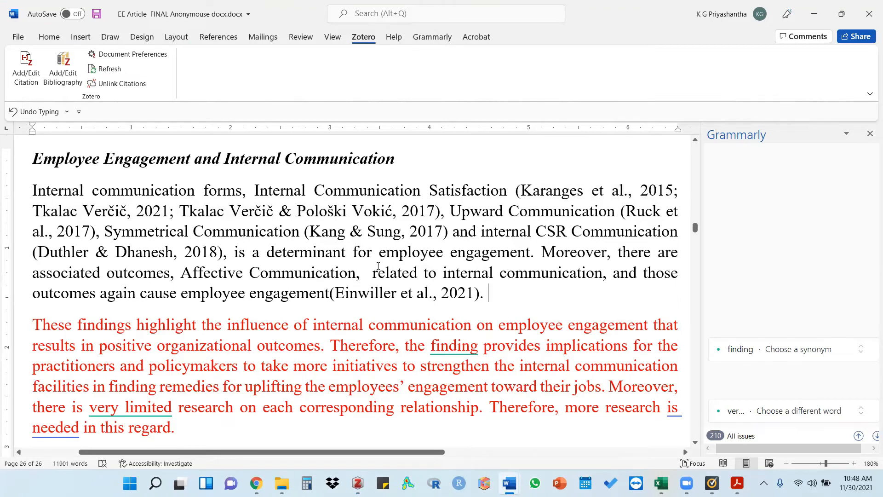
{"action": "left_click", "coordinate": [27, 74]}
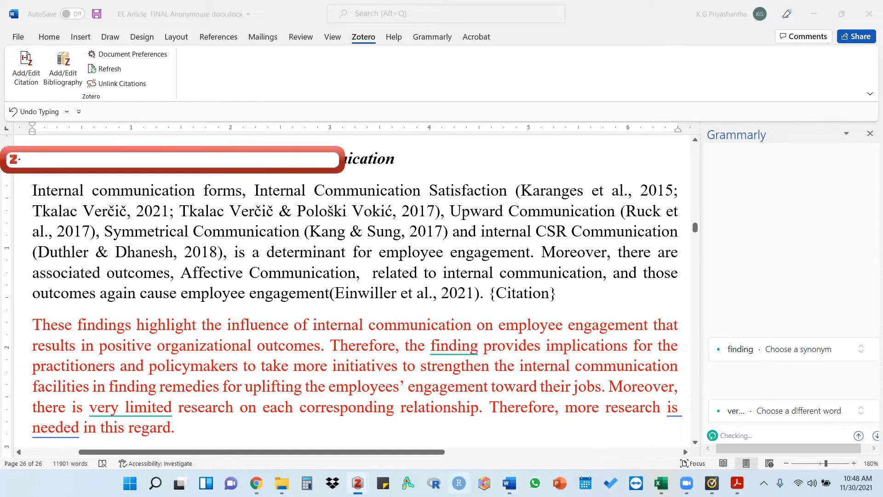
{"action": "mouse_move", "coordinate": [363, 476]}
{"action": "left_click", "coordinate": [301, 437]}
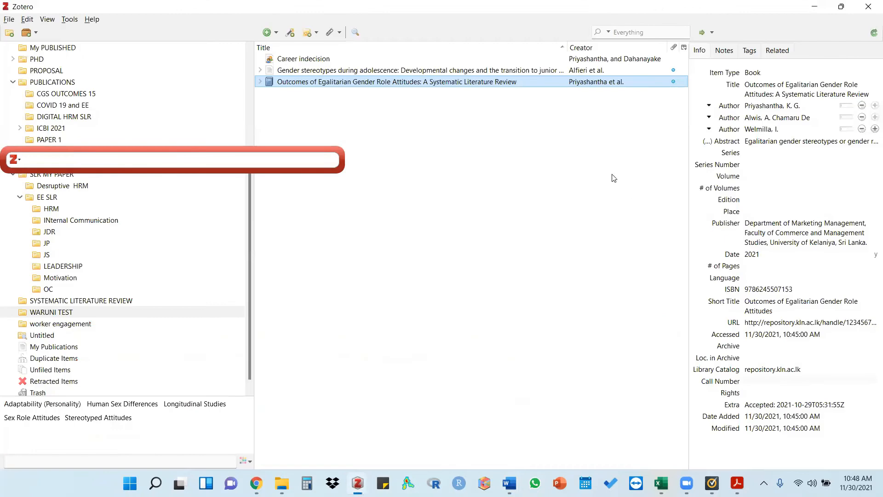
{"action": "left_click", "coordinate": [586, 71]}
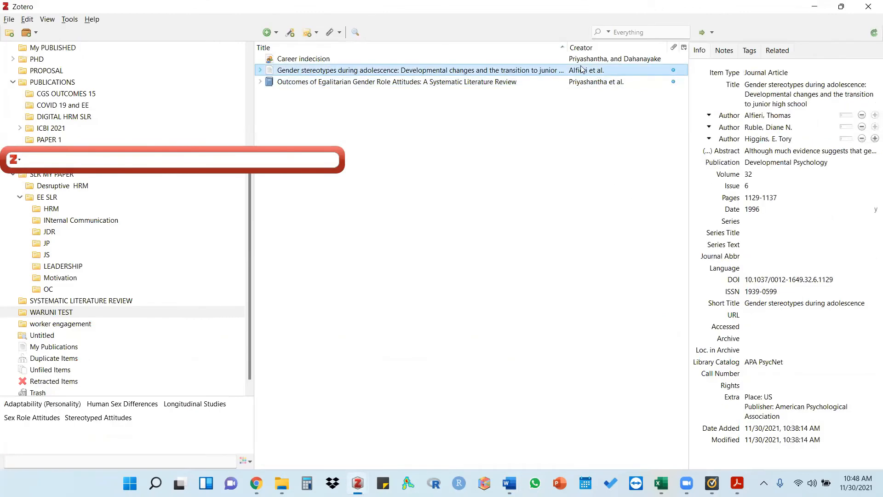
{"action": "left_click", "coordinate": [592, 60]}
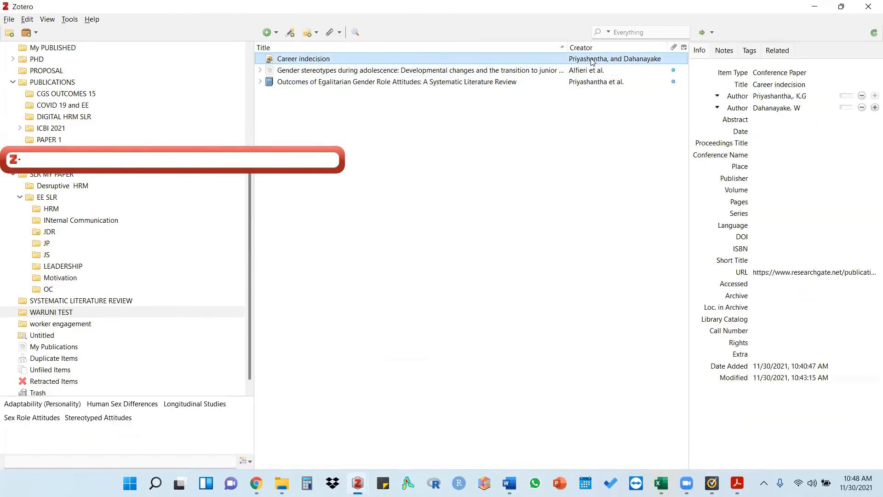
Search the citation bar for the author's surname, insert the "Career indecision" item as the citation, and return to the Word document.
{"action": "left_click", "coordinate": [68, 158]}
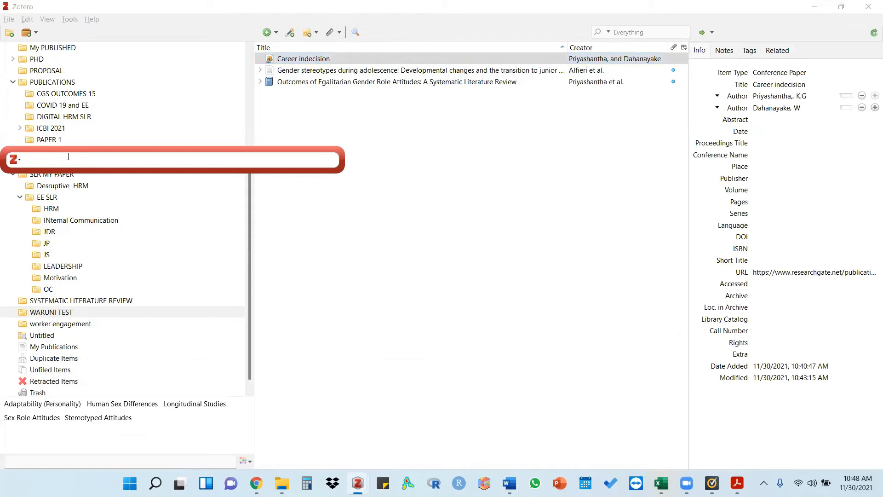
{"action": "type", "text": "priya"}
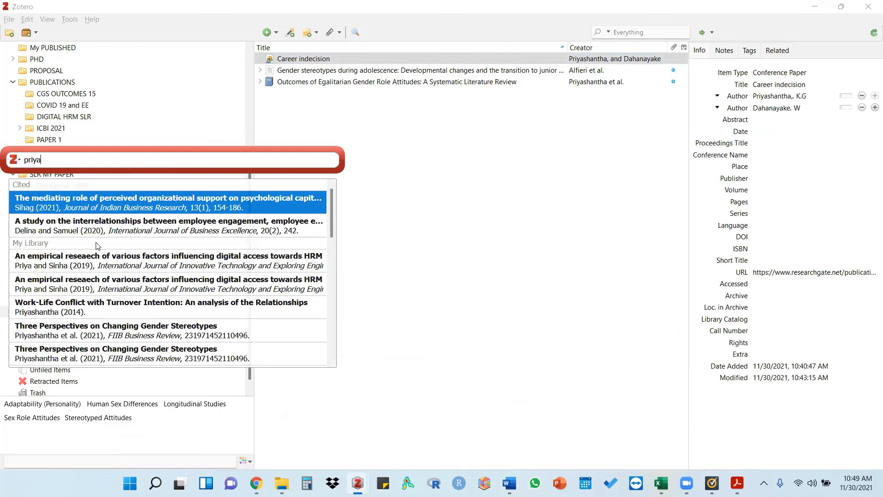
{"action": "type", "text": "shantha"}
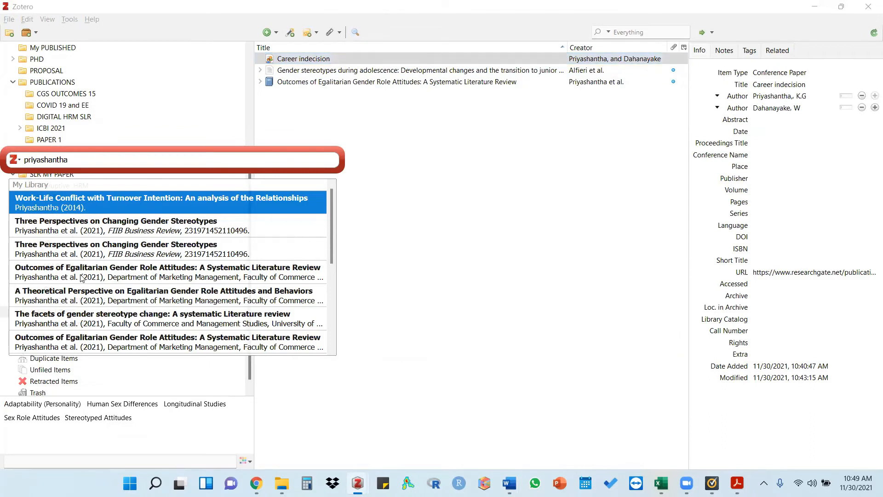
{"action": "scroll", "coordinate": [90, 301], "scroll_direction": "down", "scroll_amount": 3}
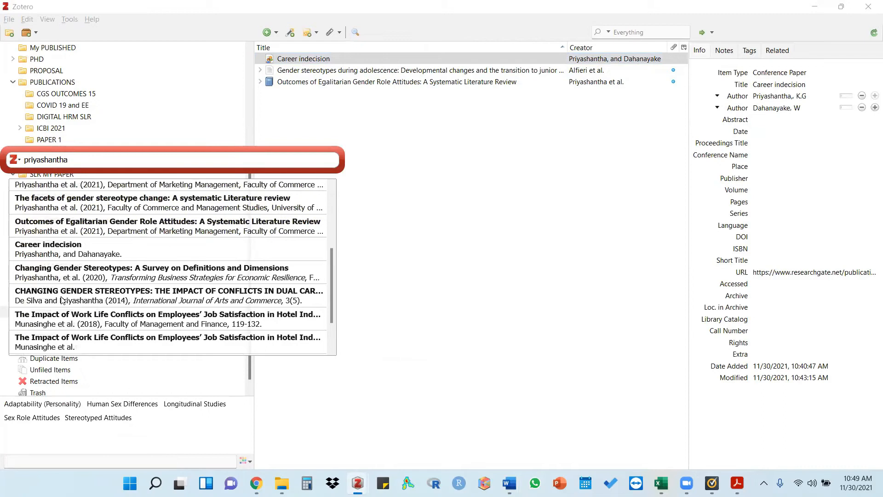
{"action": "scroll", "coordinate": [122, 330], "scroll_direction": "up", "scroll_amount": 2}
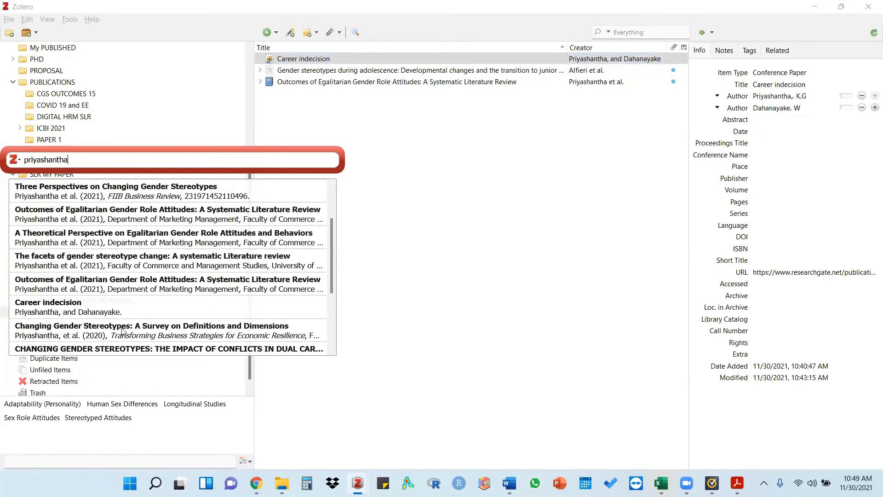
{"action": "left_click", "coordinate": [63, 307]}
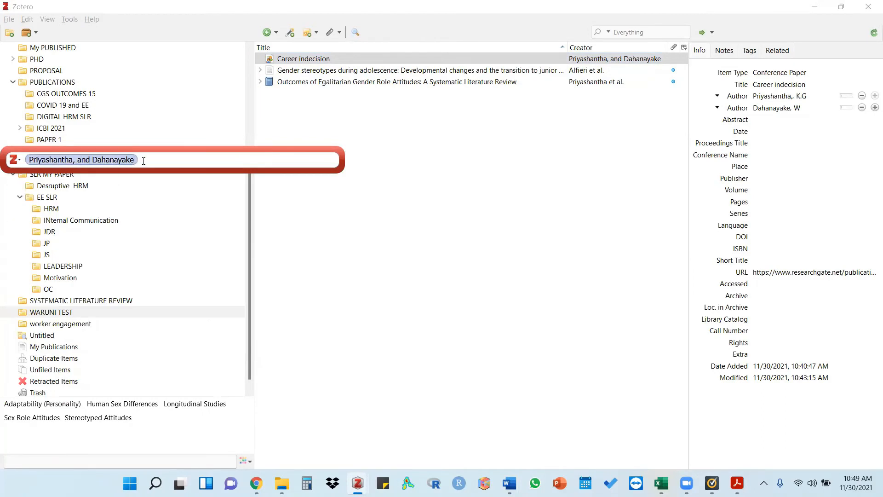
{"action": "key", "text": "Return"}
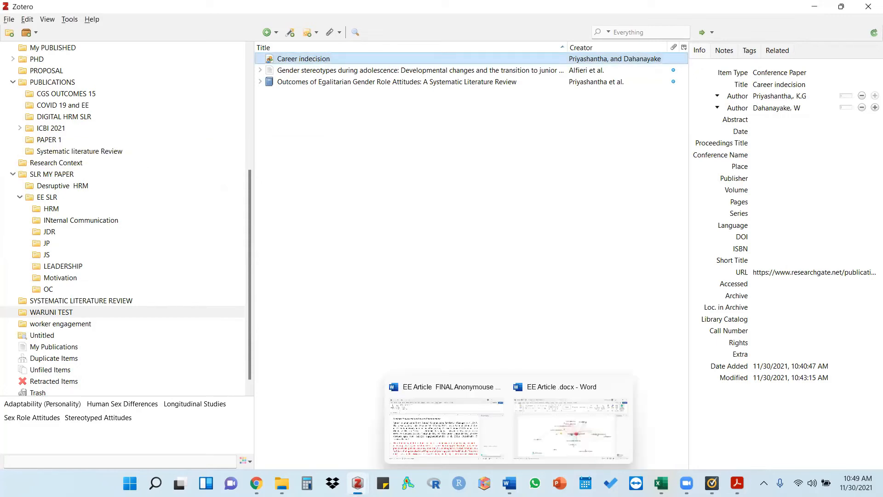
{"action": "left_click", "coordinate": [478, 433]}
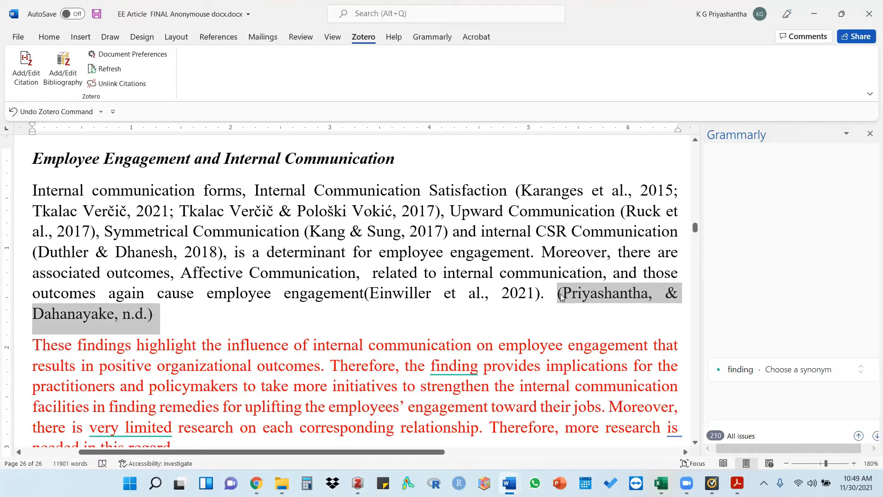
Find the "Career indecision" reference in the Word document's bibliography and highlight the full entry with its ResearchGate URL.
{"action": "scroll", "coordinate": [570, 294], "scroll_direction": "down", "scroll_amount": 8}
{"action": "left_click_drag", "start_coordinate": [694, 232], "coordinate": [682, 370]}
{"action": "scroll", "coordinate": [207, 243], "scroll_direction": "up", "scroll_amount": 8}
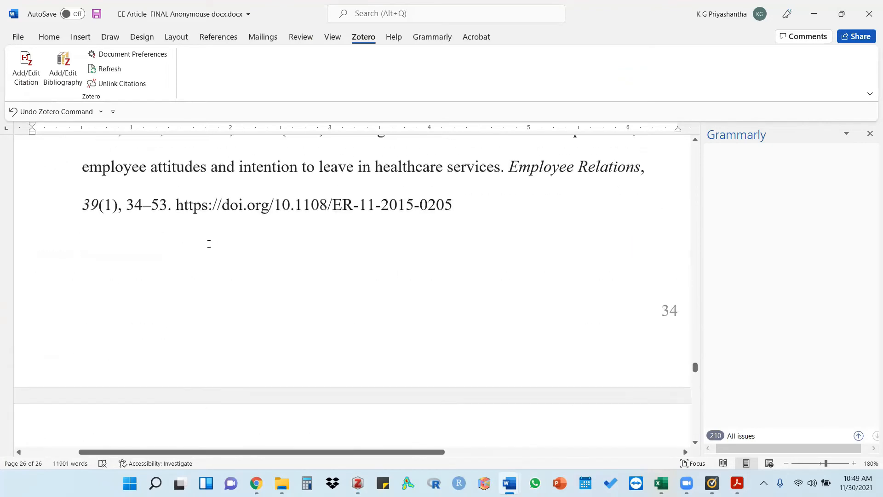
{"action": "scroll", "coordinate": [207, 239], "scroll_direction": "up", "scroll_amount": 10}
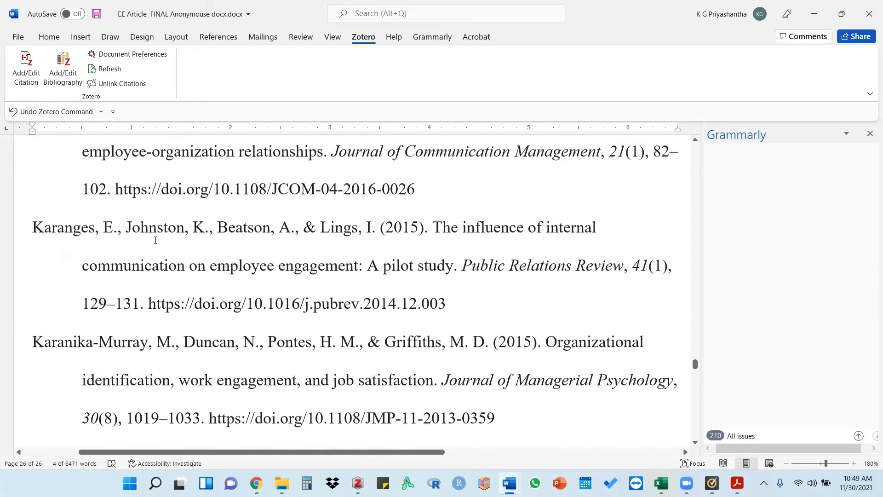
{"action": "scroll", "coordinate": [281, 243], "scroll_direction": "down", "scroll_amount": 15}
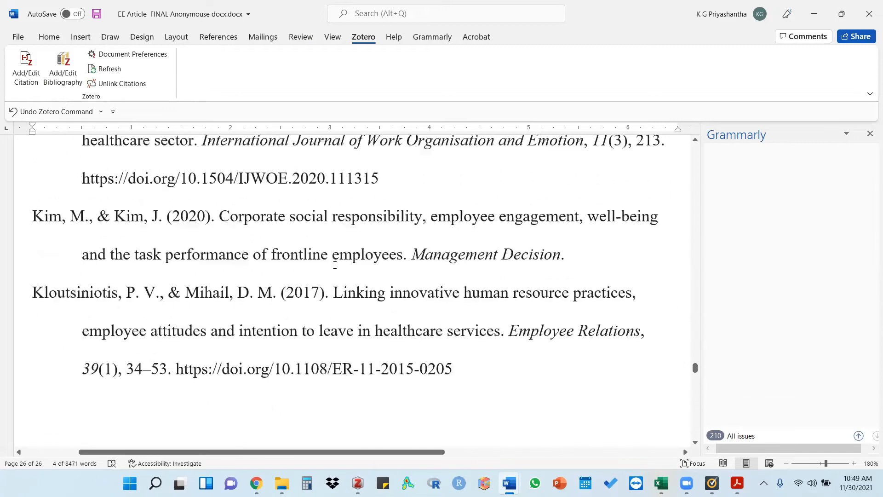
{"action": "scroll", "coordinate": [338, 266], "scroll_direction": "down", "scroll_amount": 15}
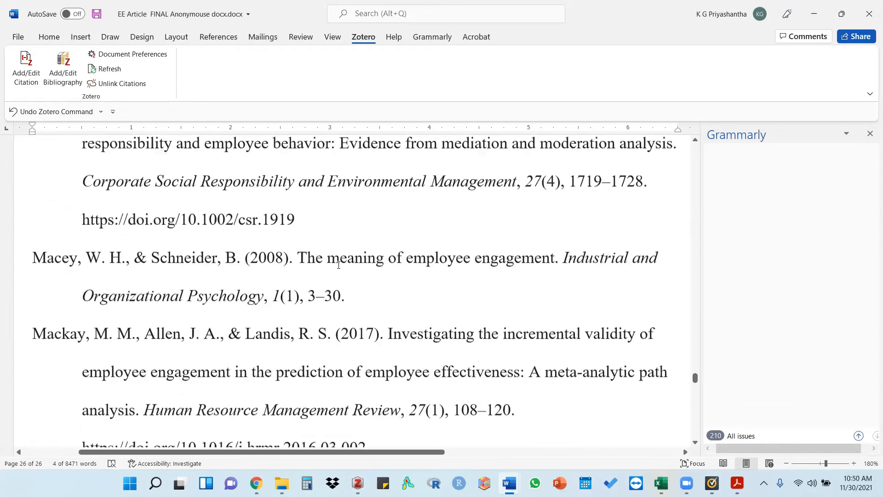
{"action": "scroll", "coordinate": [339, 265], "scroll_direction": "down", "scroll_amount": 15}
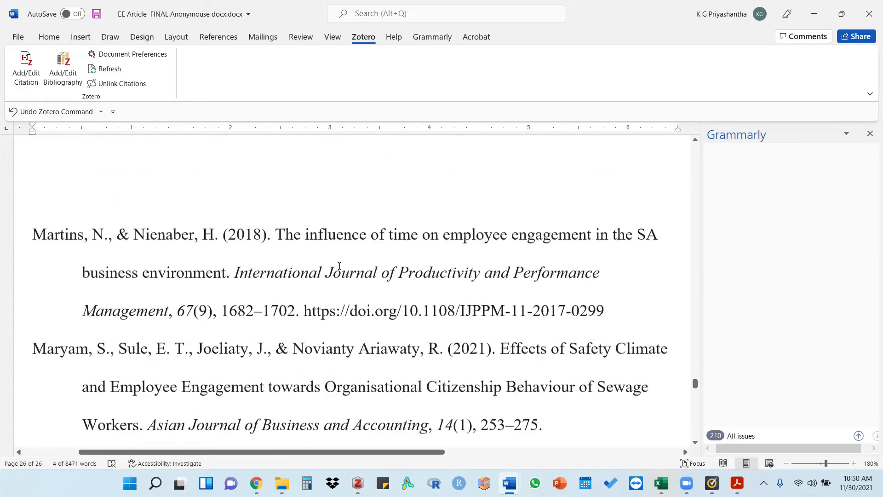
{"action": "scroll", "coordinate": [340, 266], "scroll_direction": "down", "scroll_amount": 15}
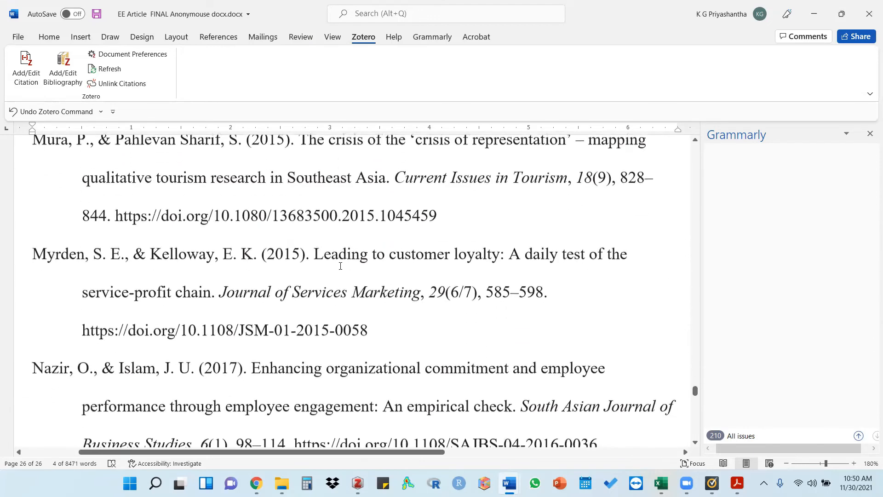
{"action": "scroll", "coordinate": [340, 265], "scroll_direction": "down", "scroll_amount": 15}
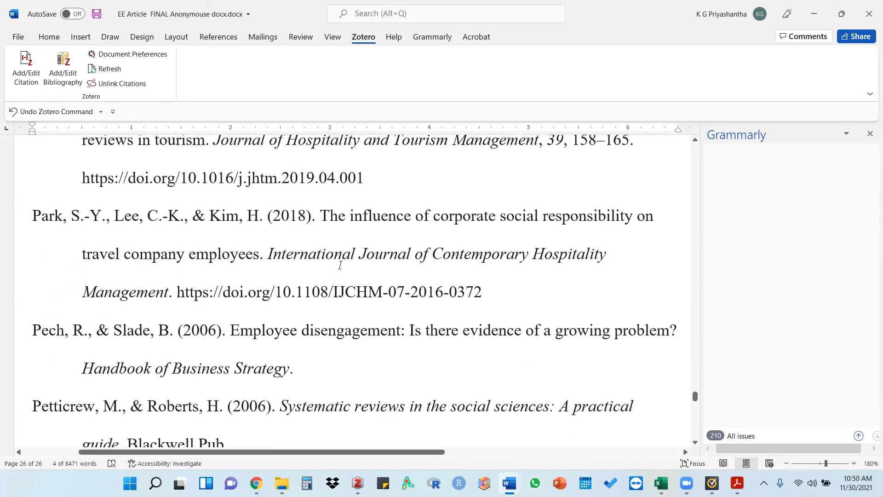
{"action": "scroll", "coordinate": [341, 266], "scroll_direction": "down", "scroll_amount": 15}
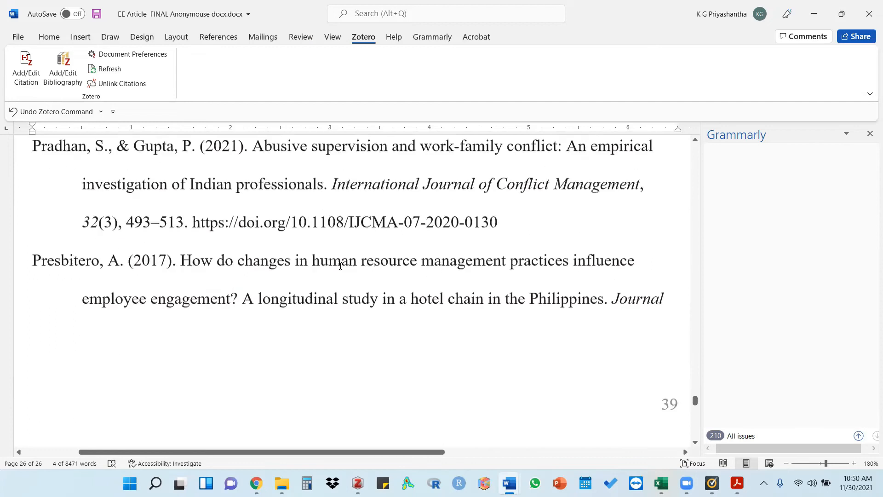
{"action": "scroll", "coordinate": [341, 265], "scroll_direction": "down", "scroll_amount": 4}
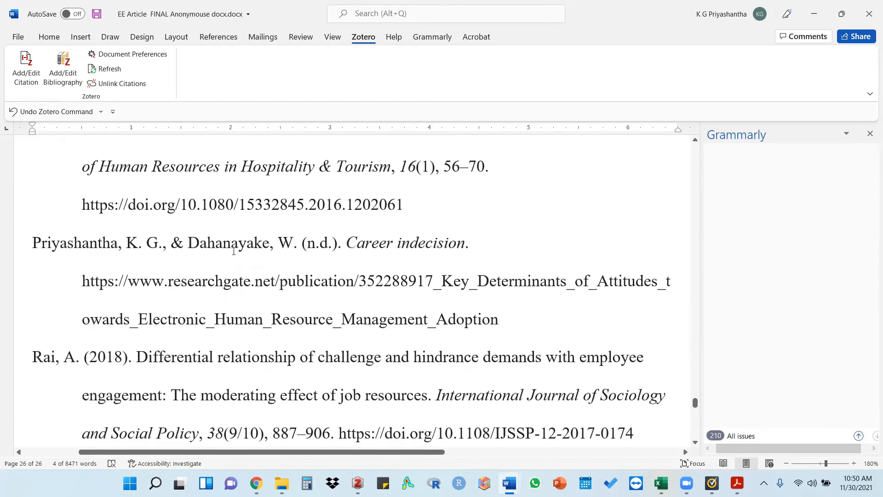
{"action": "left_click_drag", "start_coordinate": [35, 242], "coordinate": [502, 318]}
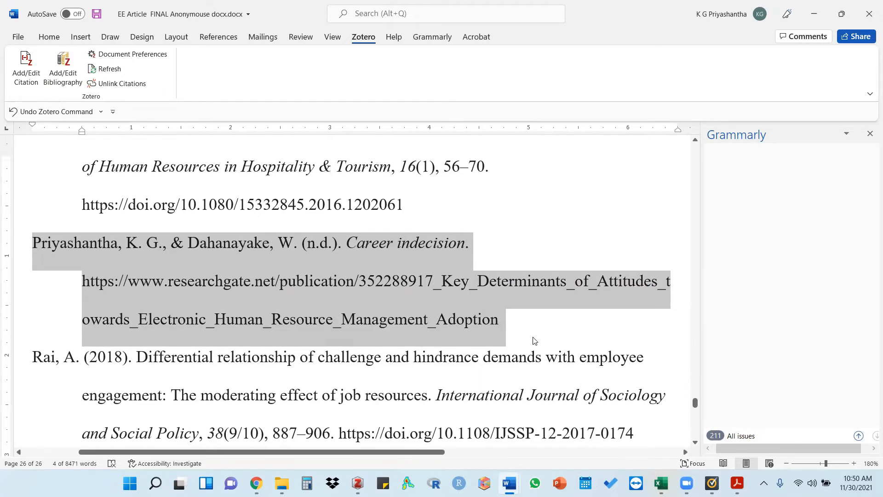
{"action": "scroll", "coordinate": [535, 336], "scroll_direction": "up", "scroll_amount": 10}
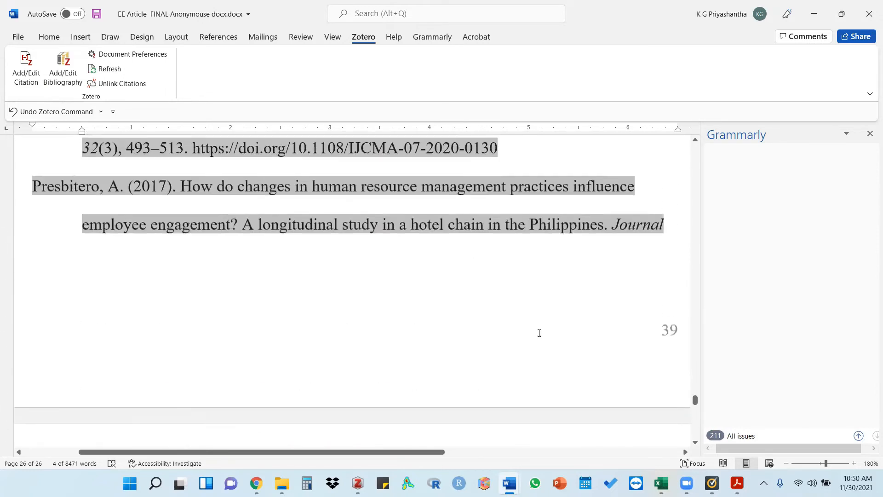
{"action": "scroll", "coordinate": [539, 333], "scroll_direction": "up", "scroll_amount": 10}
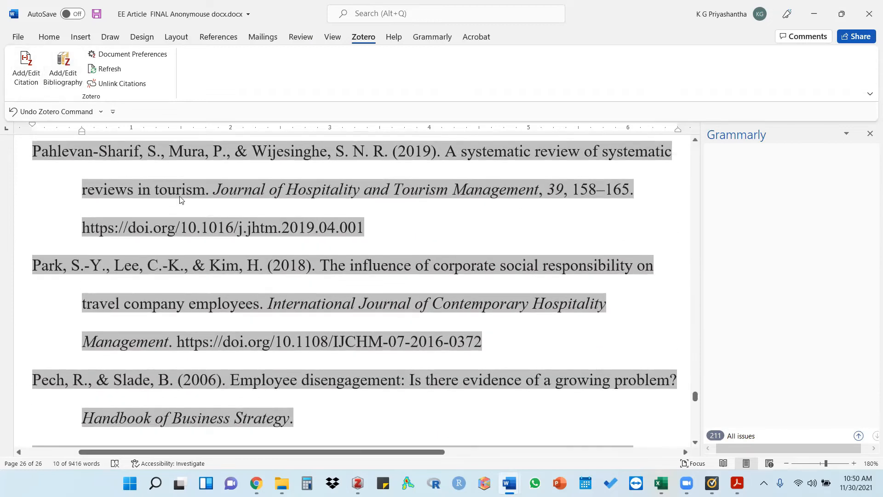
Place the cursor before the first entry under the References heading and run Zotero's Add/Edit Bibliography command.
{"action": "scroll", "coordinate": [180, 200], "scroll_direction": "up", "scroll_amount": 5}
{"action": "left_click_drag", "start_coordinate": [698, 399], "coordinate": [695, 305]}
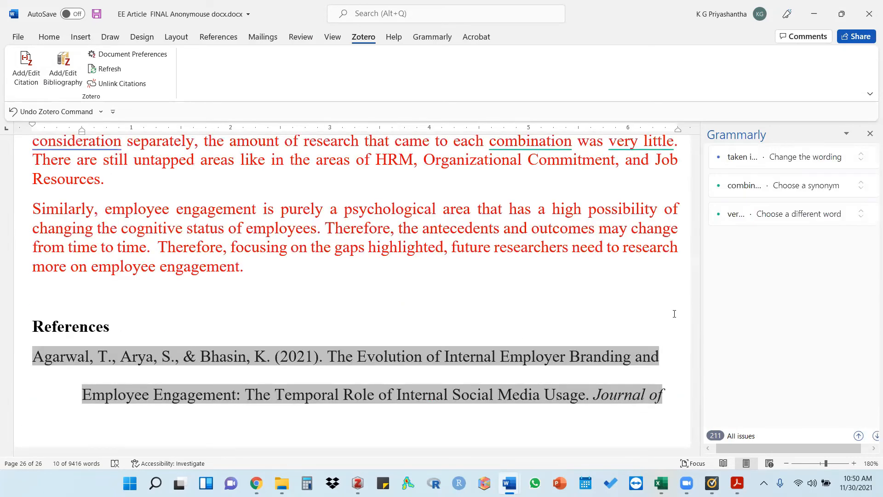
{"action": "left_click", "coordinate": [33, 359]}
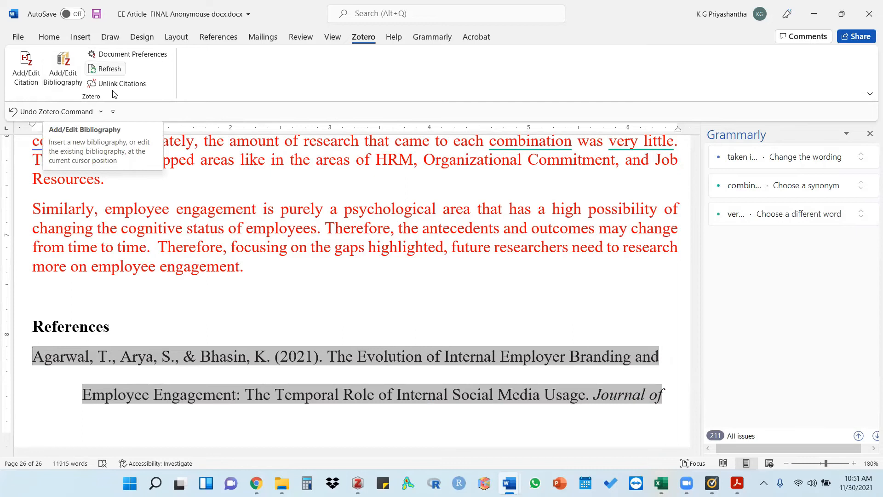
{"action": "left_click", "coordinate": [67, 72]}
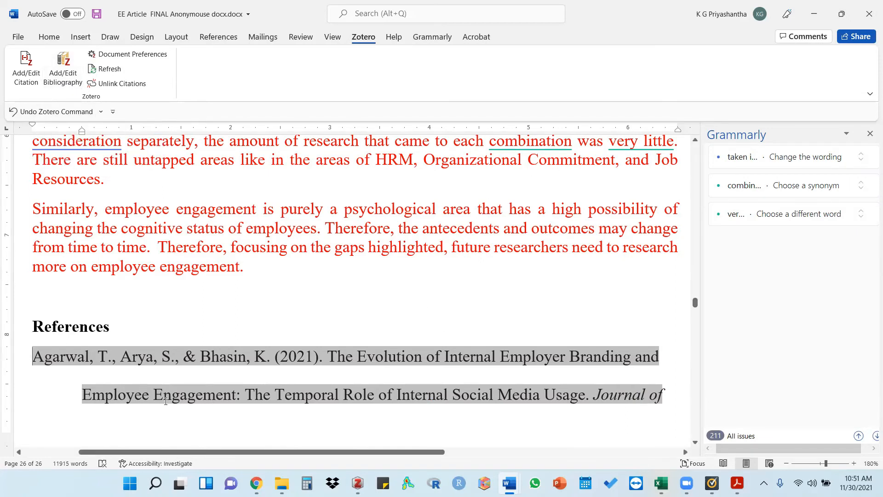
Examine where the bibliography begins under the References heading and look over its first entries.
{"action": "scroll", "coordinate": [250, 370], "scroll_direction": "down", "scroll_amount": 5}
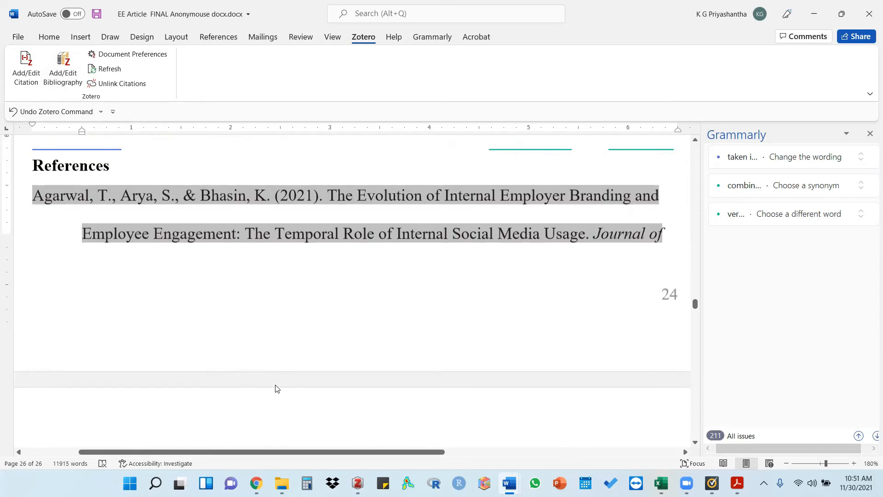
{"action": "scroll", "coordinate": [322, 386], "scroll_direction": "up", "scroll_amount": 3}
{"action": "scroll", "coordinate": [270, 323], "scroll_direction": "up", "scroll_amount": 4}
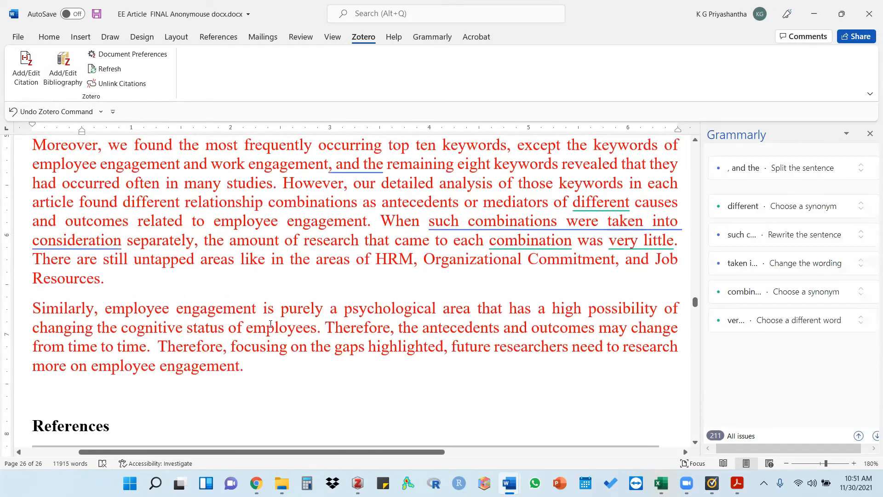
{"action": "scroll", "coordinate": [324, 226], "scroll_direction": "down", "scroll_amount": 4}
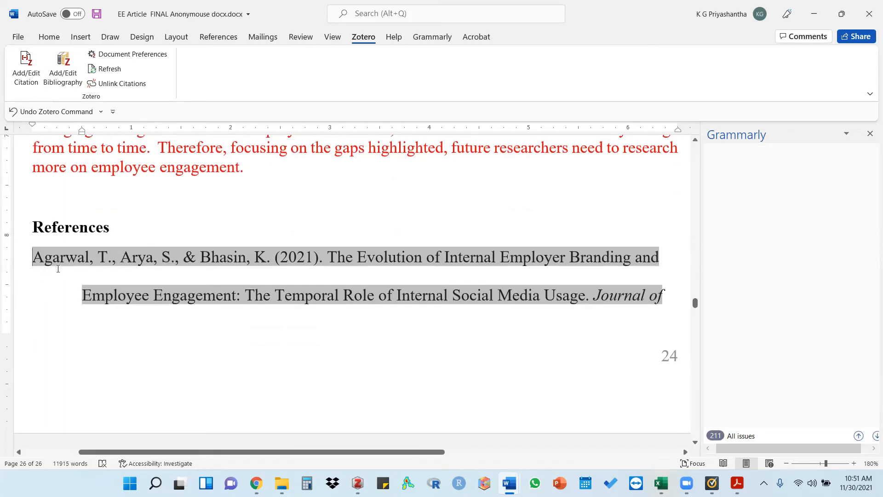
{"action": "scroll", "coordinate": [57, 269], "scroll_direction": "down", "scroll_amount": 10}
{"action": "scroll", "coordinate": [202, 342], "scroll_direction": "down", "scroll_amount": 4}
{"action": "scroll", "coordinate": [223, 340], "scroll_direction": "up", "scroll_amount": 3}
{"action": "scroll", "coordinate": [258, 367], "scroll_direction": "up", "scroll_amount": 20}
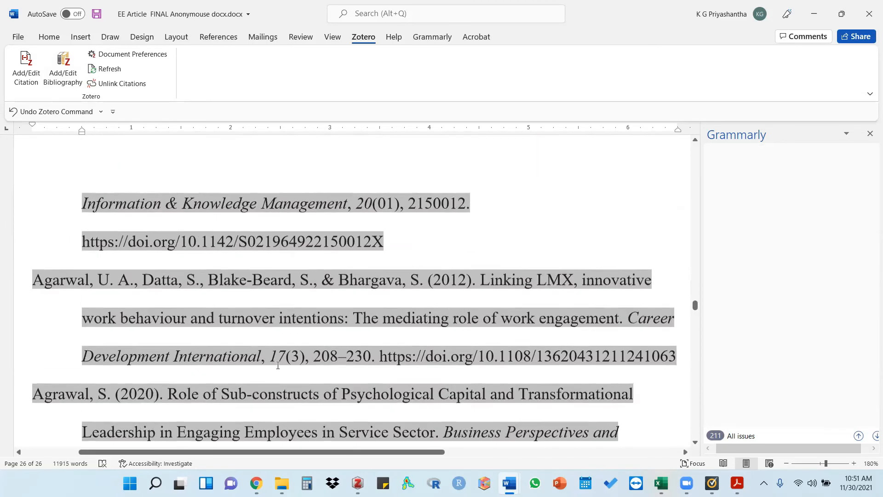
Look back through the article's Conclusion and keyword cluster table, and return to the References heading.
{"action": "scroll", "coordinate": [289, 369], "scroll_direction": "up", "scroll_amount": 20}
{"action": "scroll", "coordinate": [404, 285], "scroll_direction": "down", "scroll_amount": 15}
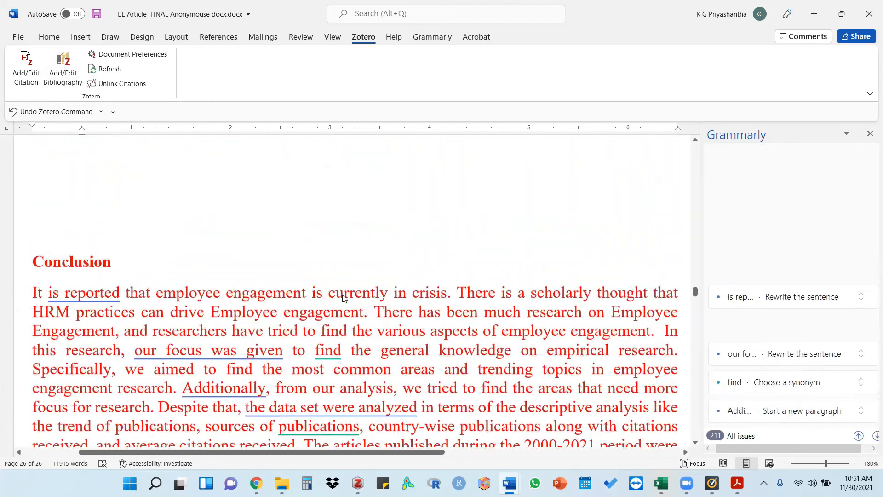
{"action": "scroll", "coordinate": [404, 285], "scroll_direction": "up", "scroll_amount": 20}
{"action": "scroll", "coordinate": [344, 298], "scroll_direction": "down", "scroll_amount": 15}
{"action": "scroll", "coordinate": [343, 297], "scroll_direction": "up", "scroll_amount": 6}
{"action": "scroll", "coordinate": [349, 322], "scroll_direction": "down", "scroll_amount": 6}
{"action": "scroll", "coordinate": [354, 367], "scroll_direction": "up", "scroll_amount": 10}
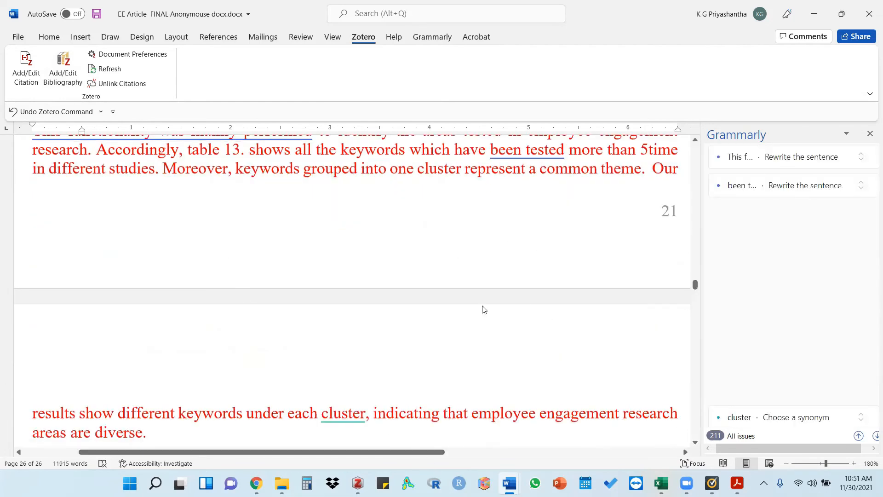
{"action": "scroll", "coordinate": [528, 355], "scroll_direction": "down", "scroll_amount": 20}
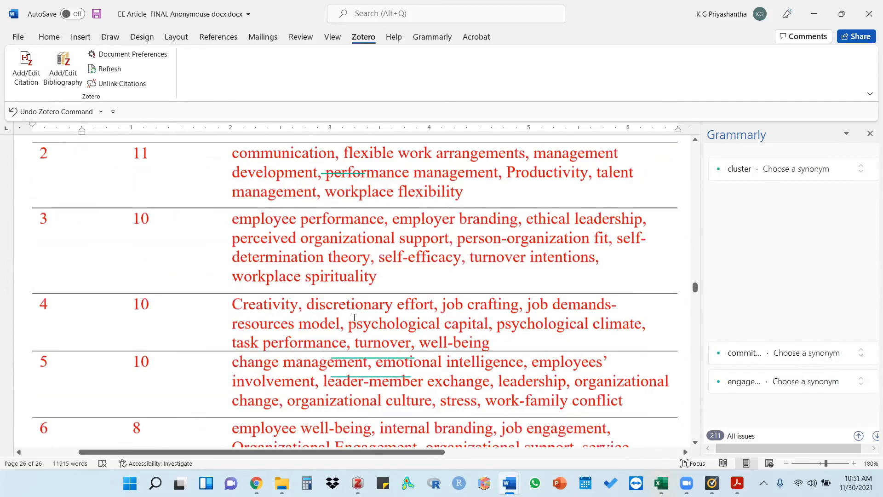
{"action": "scroll", "coordinate": [354, 322], "scroll_direction": "down", "scroll_amount": 20}
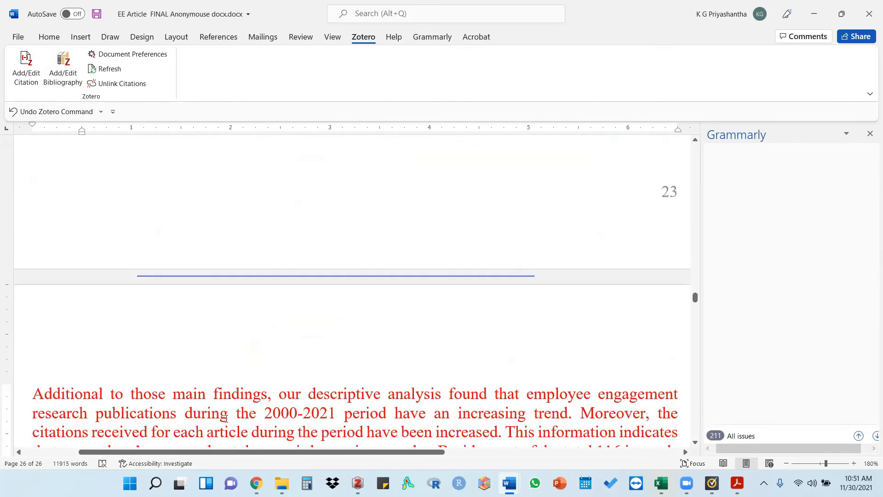
{"action": "scroll", "coordinate": [228, 419], "scroll_direction": "down", "scroll_amount": 20}
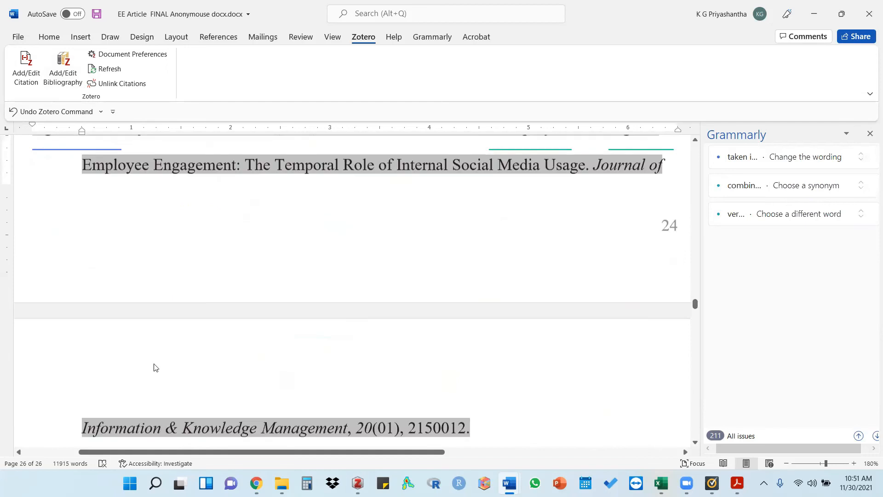
Read through the alphabetical bibliography entries and compare their location with the end of the Conclusion text.
{"action": "scroll", "coordinate": [192, 399], "scroll_direction": "down", "scroll_amount": 12}
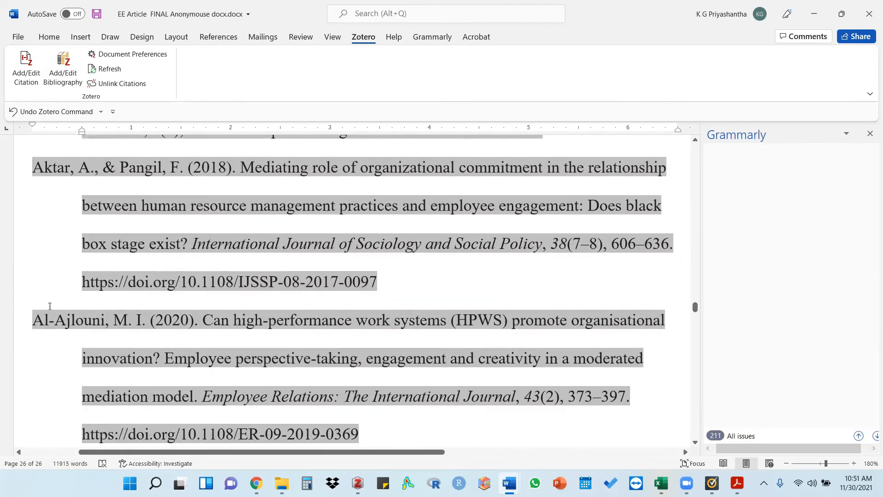
{"action": "scroll", "coordinate": [242, 331], "scroll_direction": "down", "scroll_amount": 15}
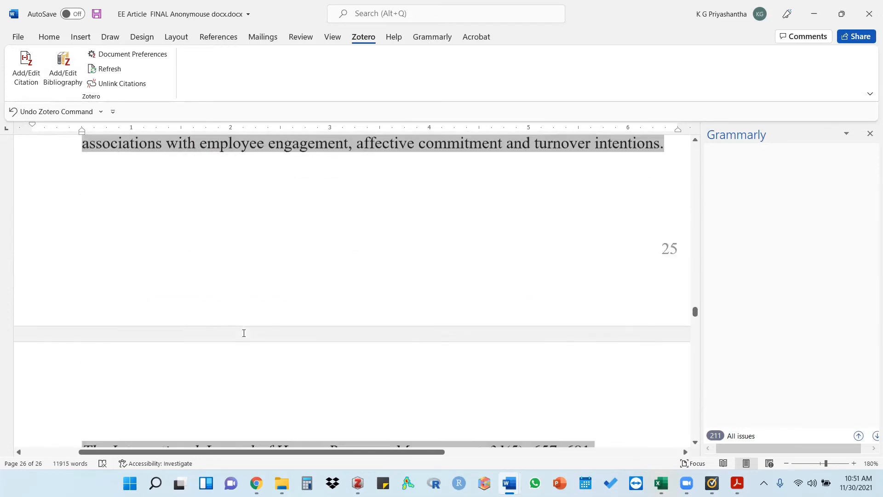
{"action": "scroll", "coordinate": [243, 336], "scroll_direction": "down", "scroll_amount": 20}
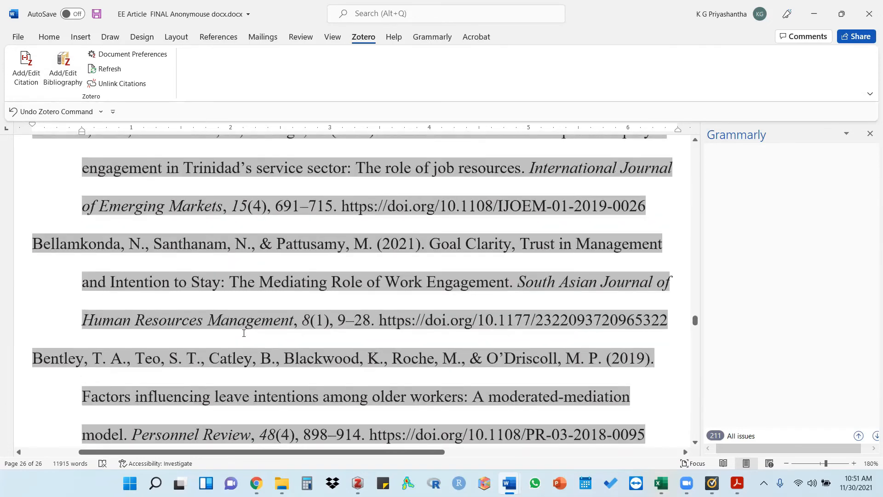
{"action": "scroll", "coordinate": [244, 334], "scroll_direction": "down", "scroll_amount": 10}
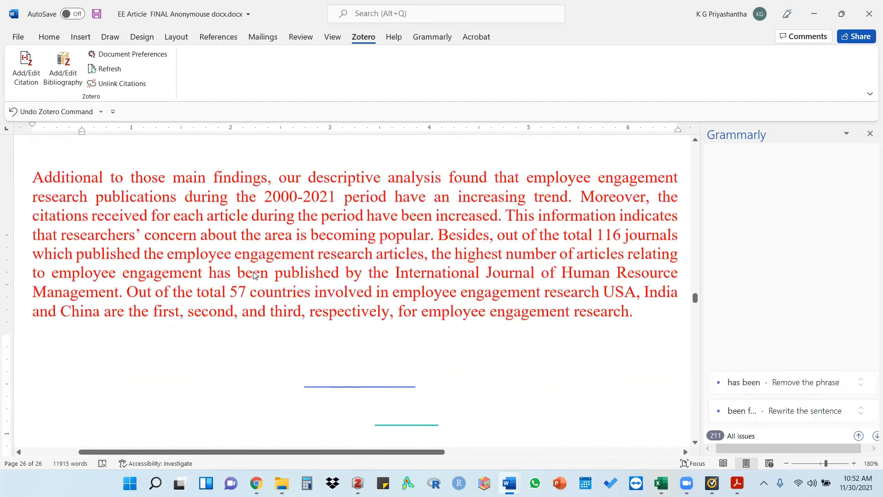
{"action": "scroll", "coordinate": [249, 276], "scroll_direction": "down", "scroll_amount": 12}
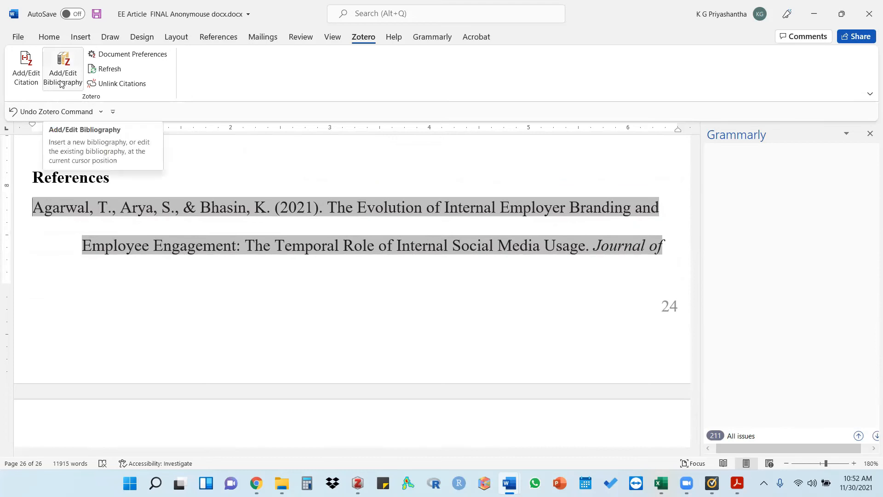
{"action": "scroll", "coordinate": [243, 194], "scroll_direction": "up", "scroll_amount": 5}
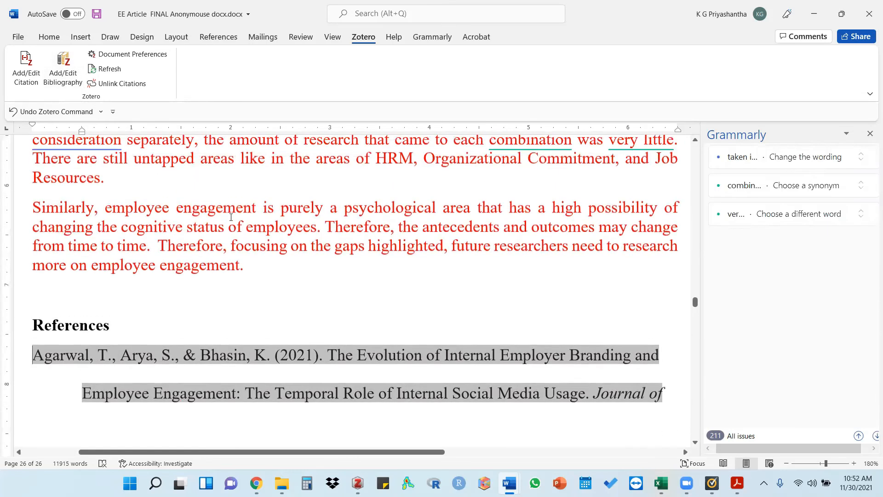
Place the cursor in the Conclusion text, then at the start of the first reference, and examine the bibliography field's highlighting.
{"action": "left_click", "coordinate": [243, 194]}
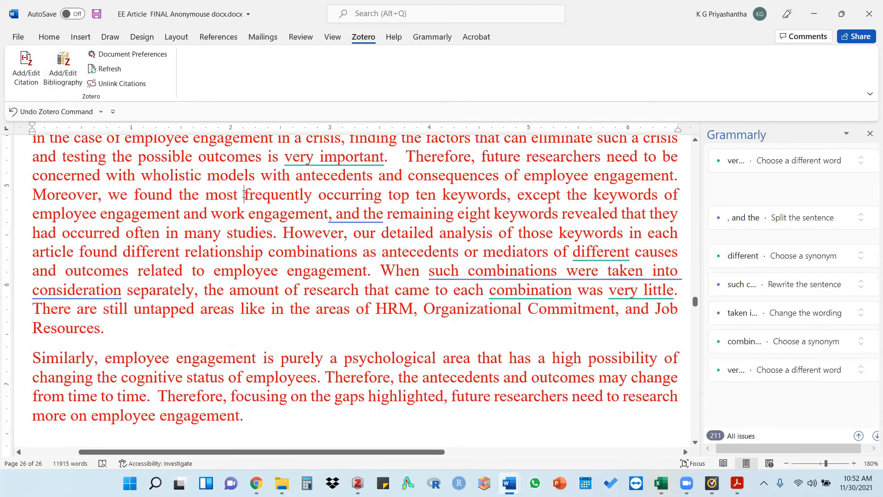
{"action": "scroll", "coordinate": [242, 396], "scroll_direction": "down", "scroll_amount": 3}
{"action": "scroll", "coordinate": [195, 369], "scroll_direction": "up", "scroll_amount": 3}
{"action": "scroll", "coordinate": [255, 254], "scroll_direction": "down", "scroll_amount": 4}
{"action": "scroll", "coordinate": [255, 254], "scroll_direction": "down", "scroll_amount": 3}
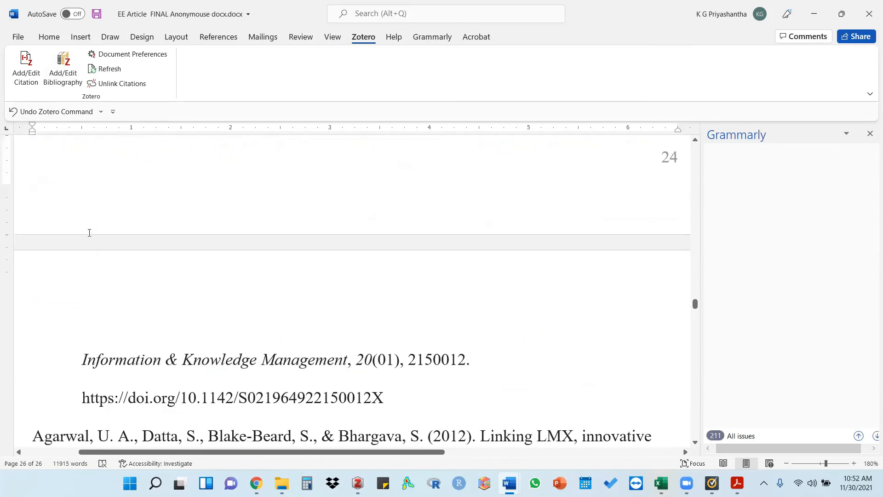
{"action": "scroll", "coordinate": [43, 166], "scroll_direction": "up", "scroll_amount": 2}
{"action": "left_click", "coordinate": [34, 161]}
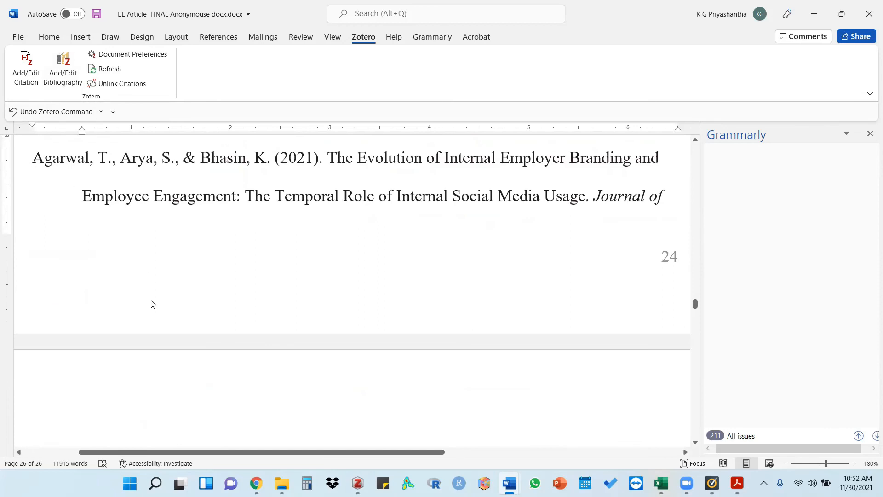
{"action": "scroll", "coordinate": [312, 378], "scroll_direction": "down", "scroll_amount": 3}
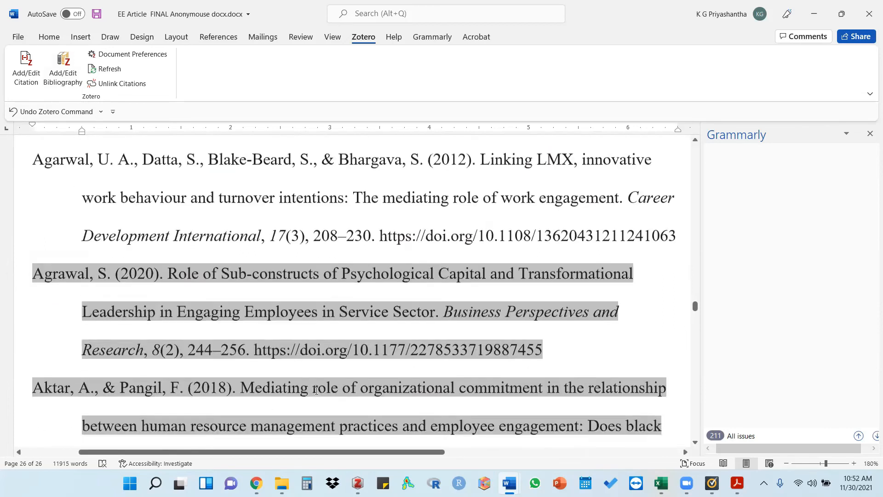
{"action": "scroll", "coordinate": [322, 275], "scroll_direction": "up", "scroll_amount": 2}
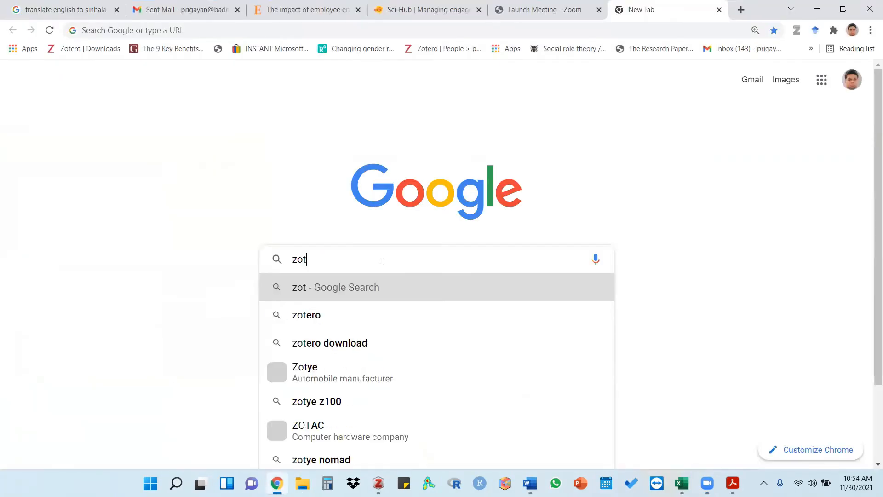
Enter "zotero" as the Google query in Chrome, then switch to Zotero and view the installed extensions in the Add-ons Manager.
{"action": "type", "text": "ero"}
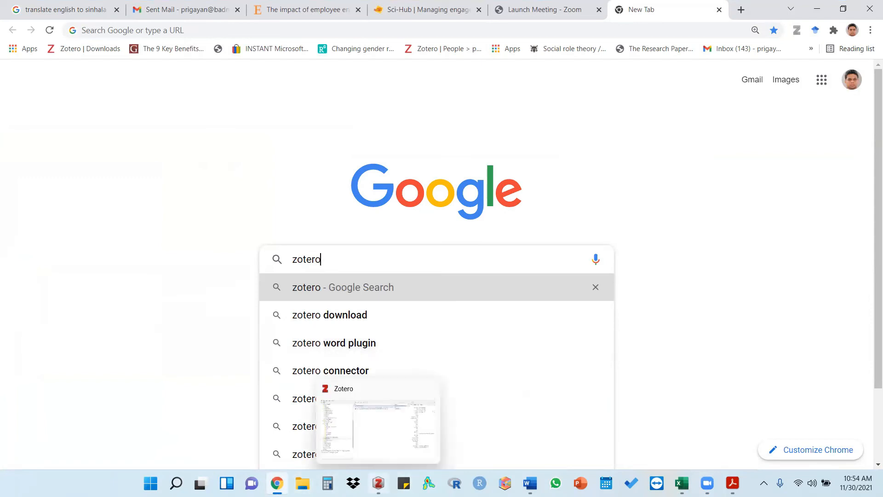
{"action": "left_click", "coordinate": [378, 483]}
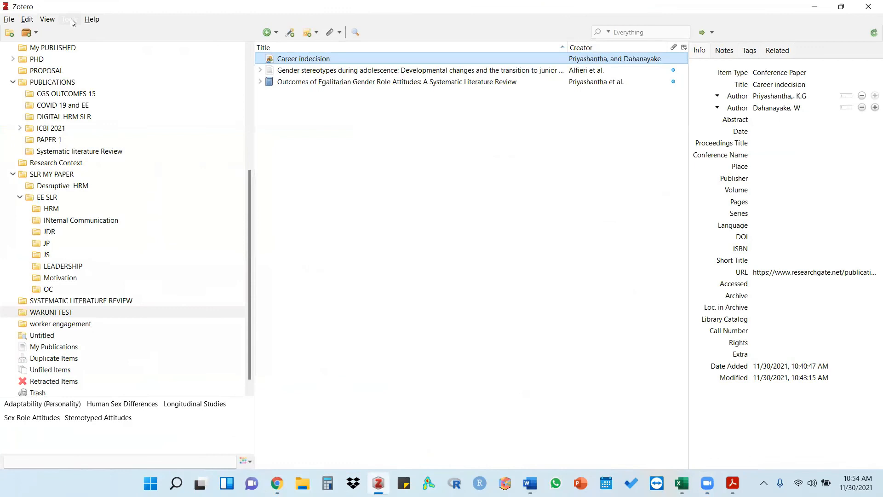
{"action": "left_click", "coordinate": [71, 22]}
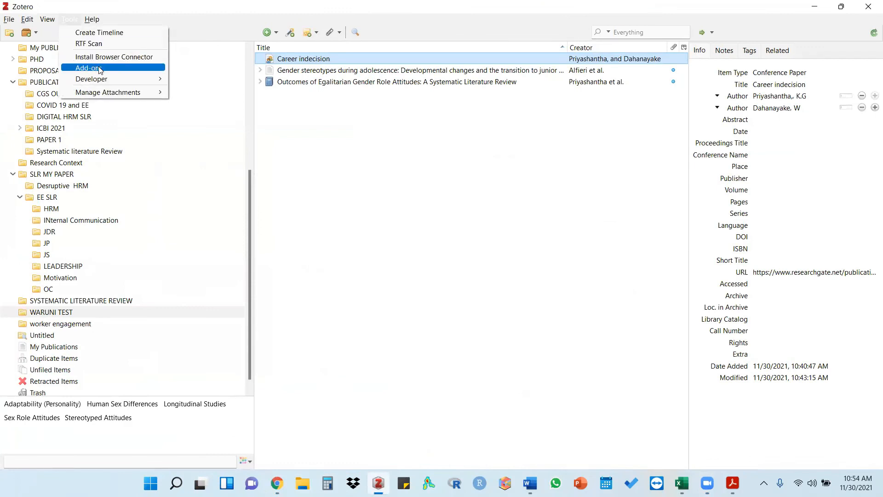
{"action": "left_click", "coordinate": [129, 69]}
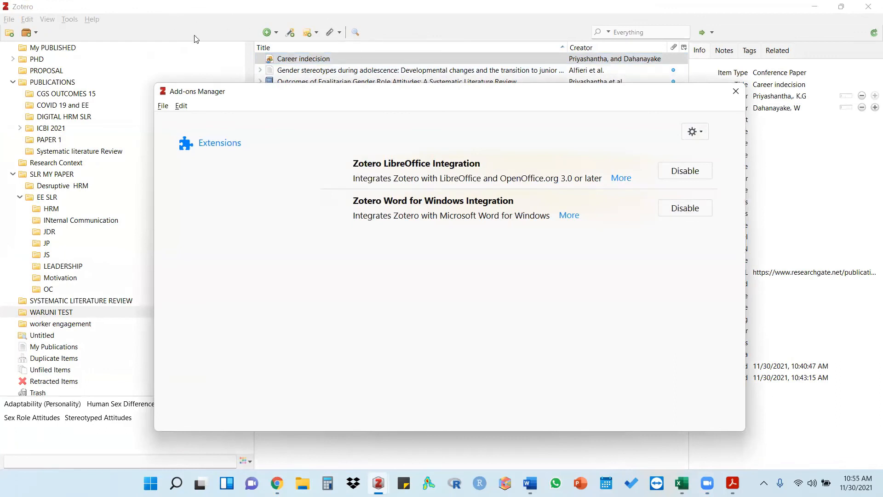
{"action": "left_click", "coordinate": [736, 91]}
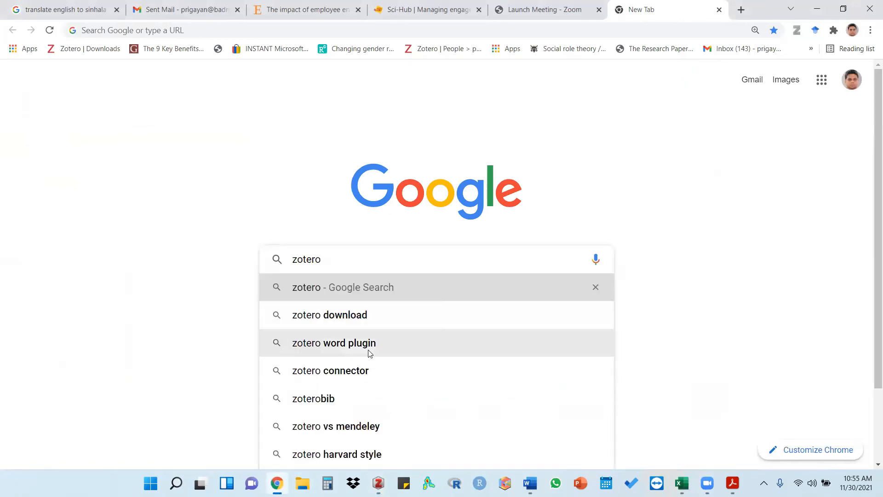
Search Google in Chrome for "zotero connector", open the "Install the Zotero Connector for Chrome" page, and review its install and registration sections.
{"action": "left_click", "coordinate": [347, 376]}
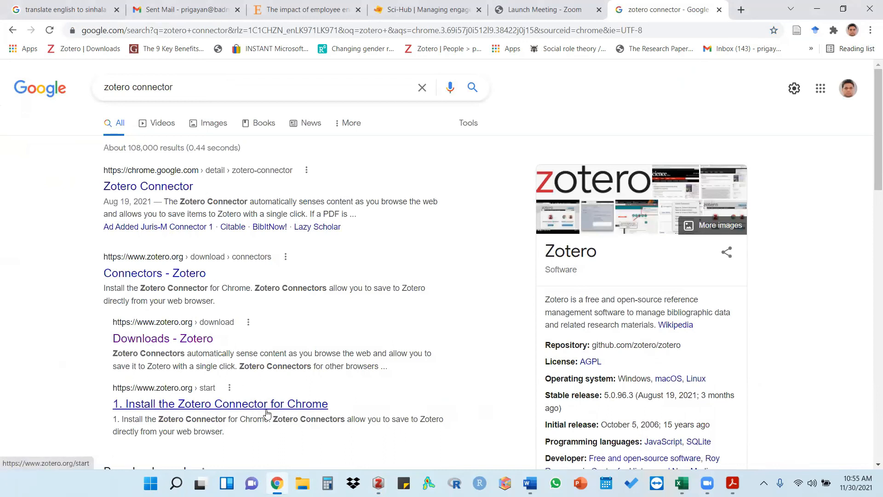
{"action": "scroll", "coordinate": [206, 301], "scroll_direction": "down", "scroll_amount": 3}
{"action": "left_click", "coordinate": [166, 298]}
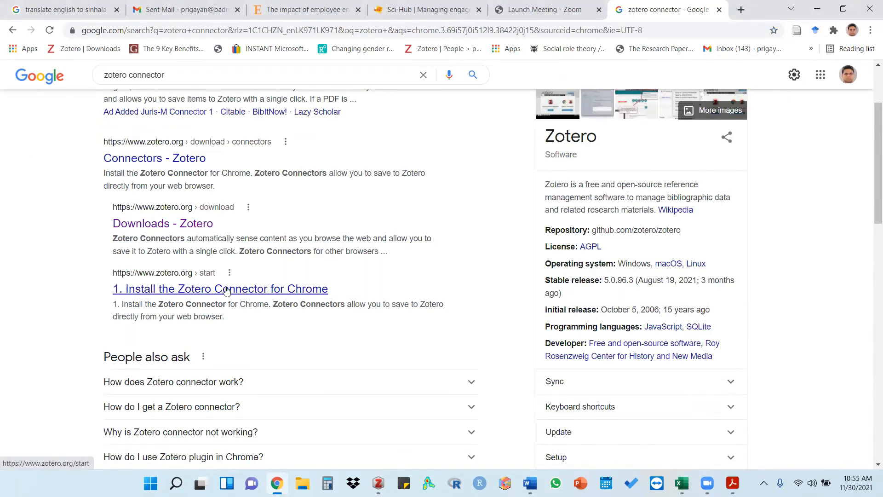
{"action": "left_click", "coordinate": [302, 296]}
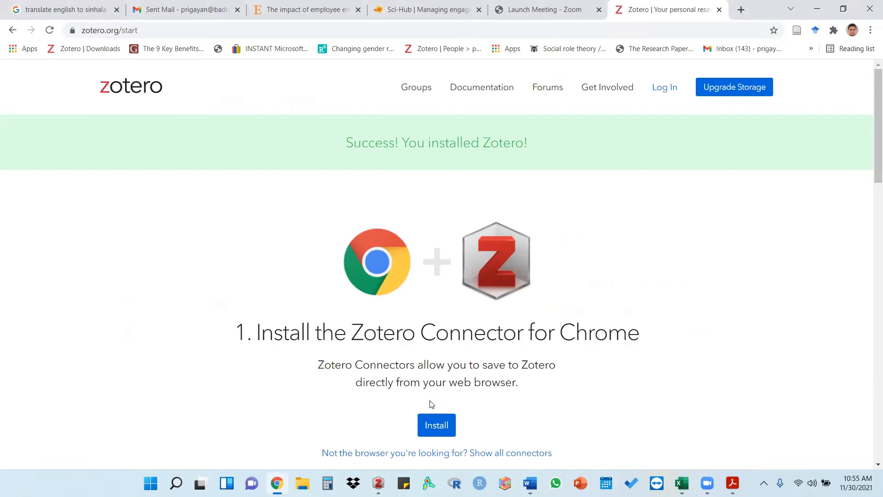
{"action": "scroll", "coordinate": [431, 403], "scroll_direction": "down", "scroll_amount": 2}
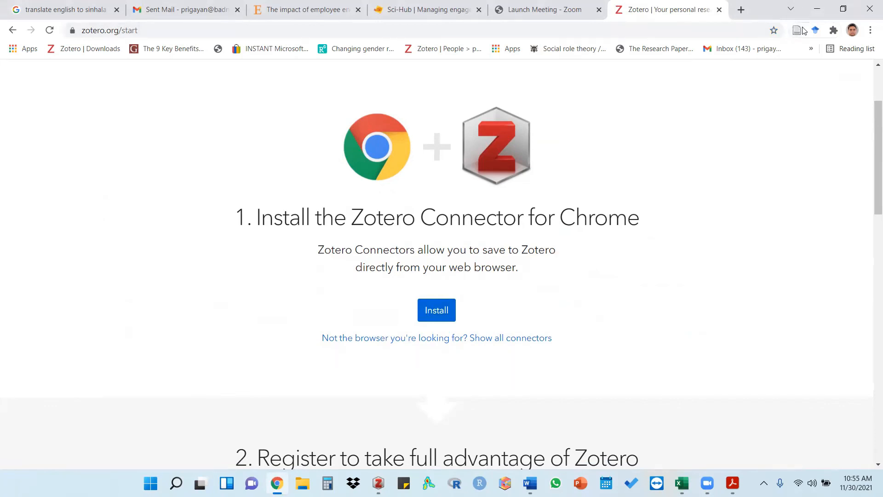
{"action": "scroll", "coordinate": [425, 297], "scroll_direction": "down", "scroll_amount": 12}
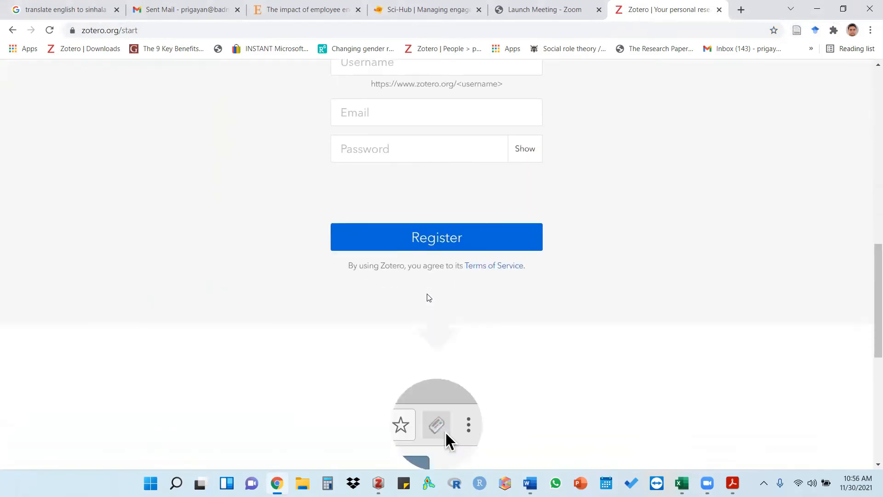